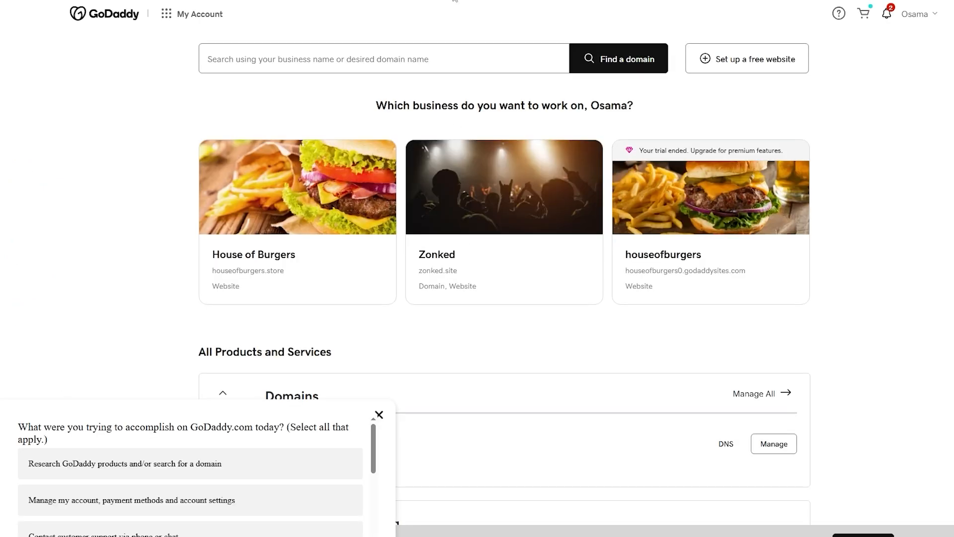
Step: Dismiss the survey and look over the domains listed under All Products and Services
scroll(154, 63, "up", 2)
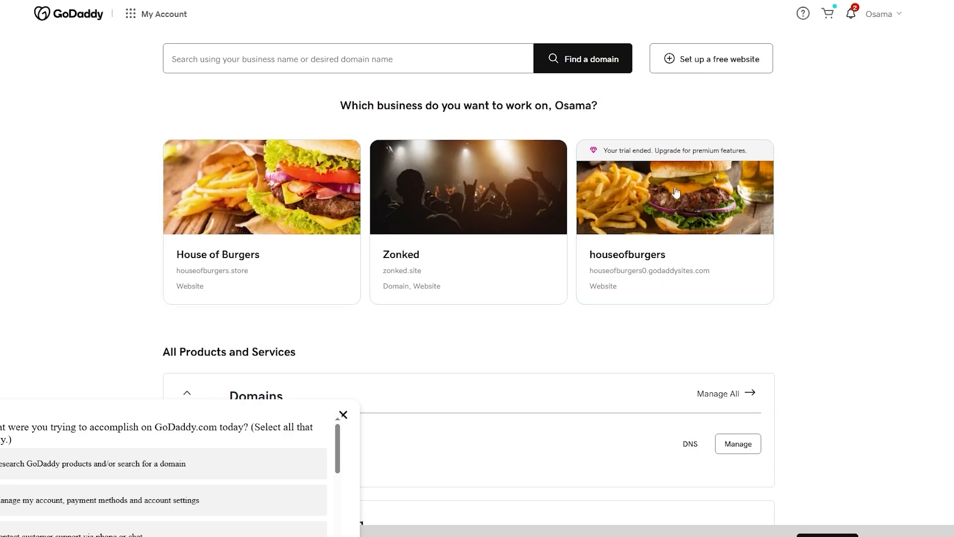
left_click(343, 415)
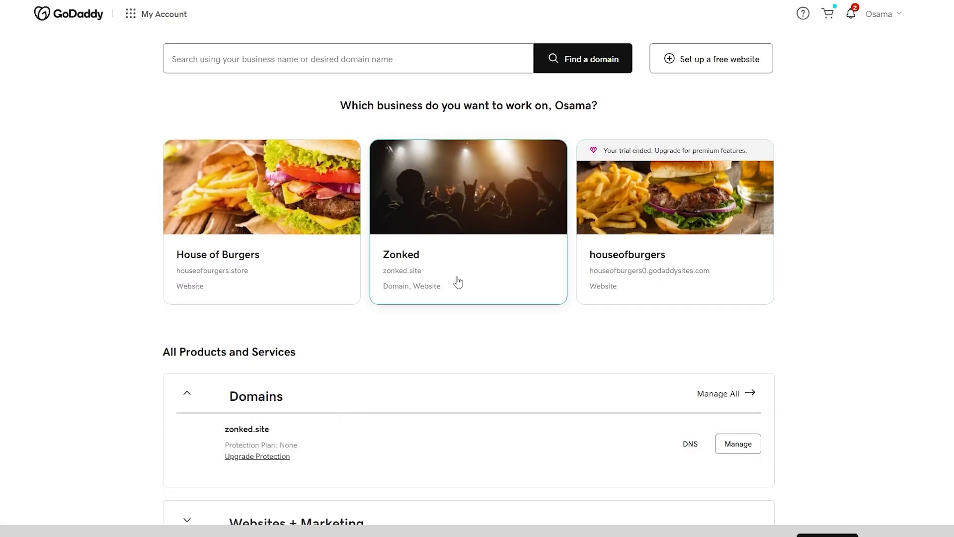
scroll(458, 282, "down", 2)
left_click_drag(163, 259, 300, 269)
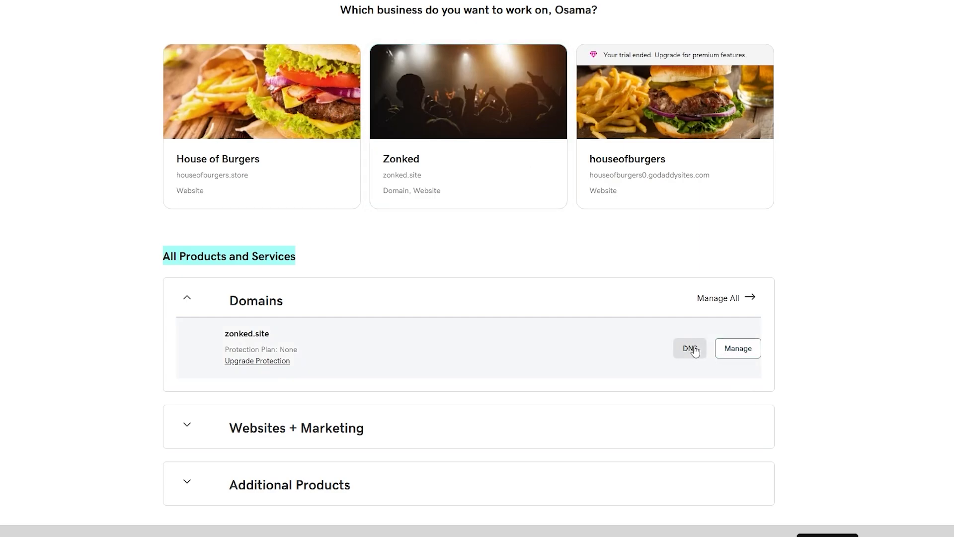
scroll(356, 398, "up", 2)
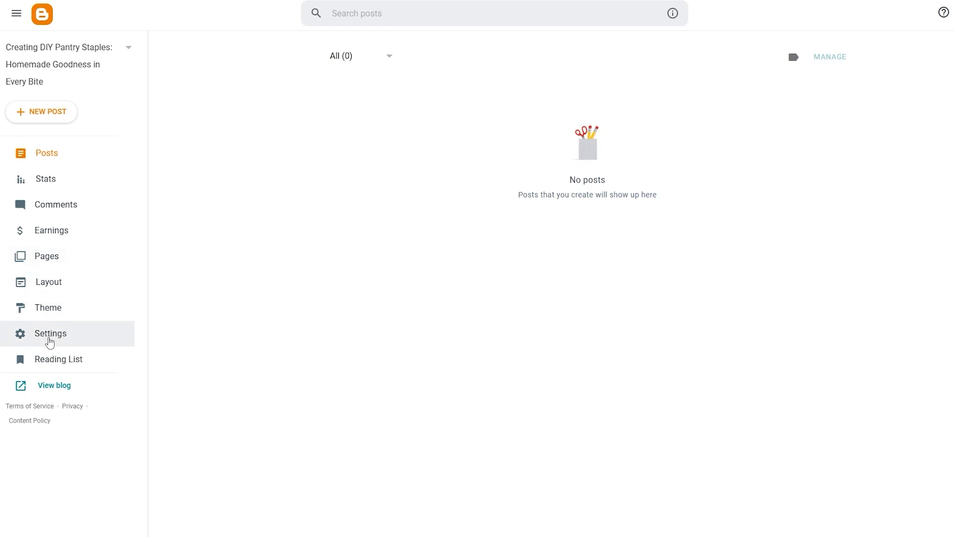
Step: Switch to Blogger and open the blog's custom domain setting under Publishing
left_click(49, 342)
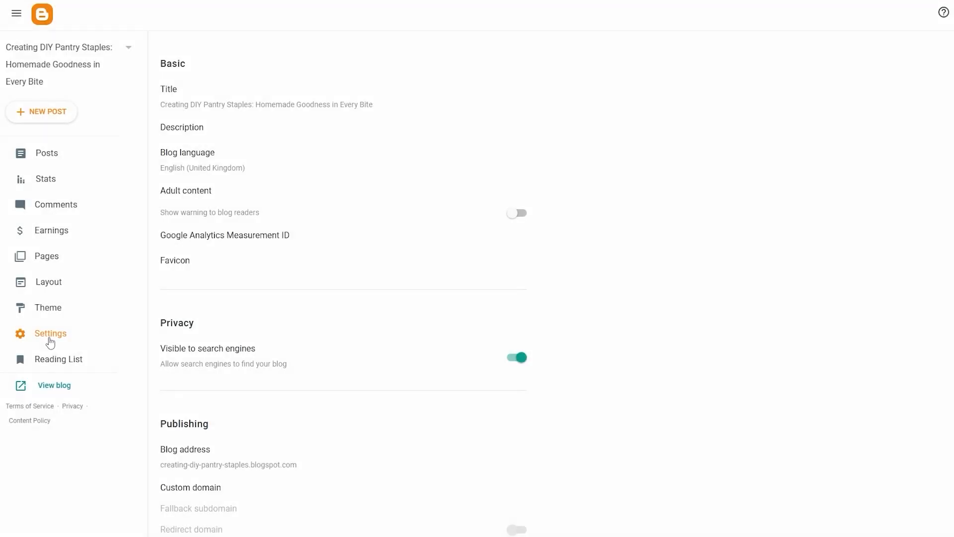
scroll(179, 239, "down", 4)
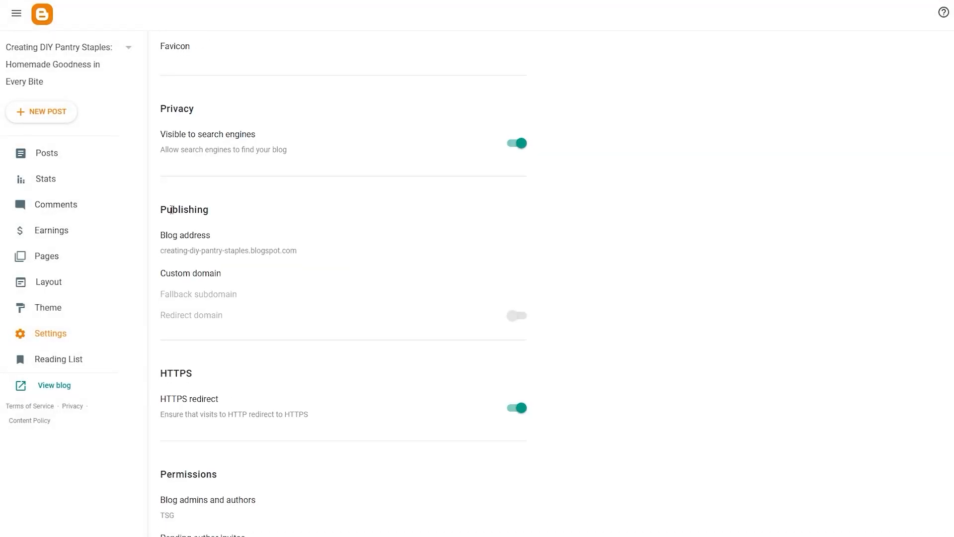
double_click(165, 207)
left_click_drag(158, 279, 222, 278)
left_click(189, 279)
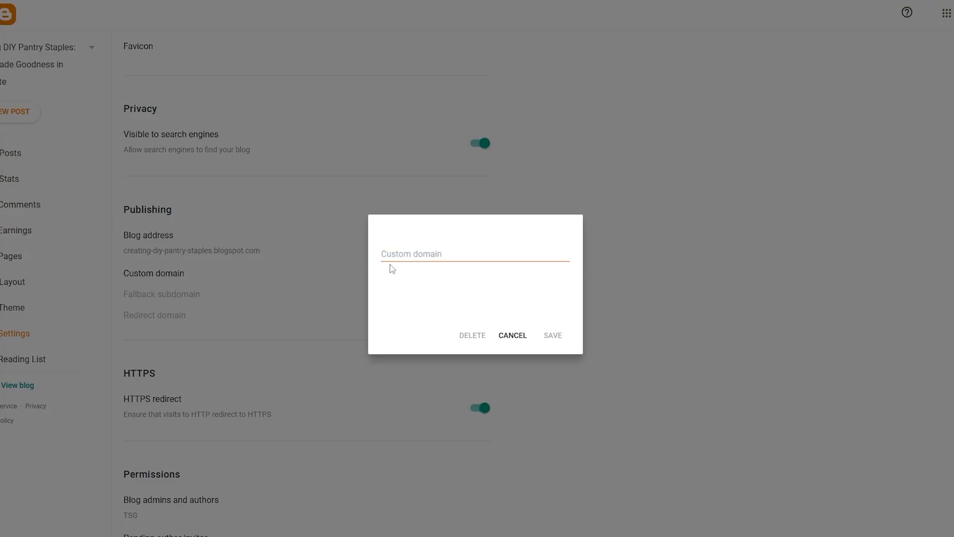
left_click(406, 257)
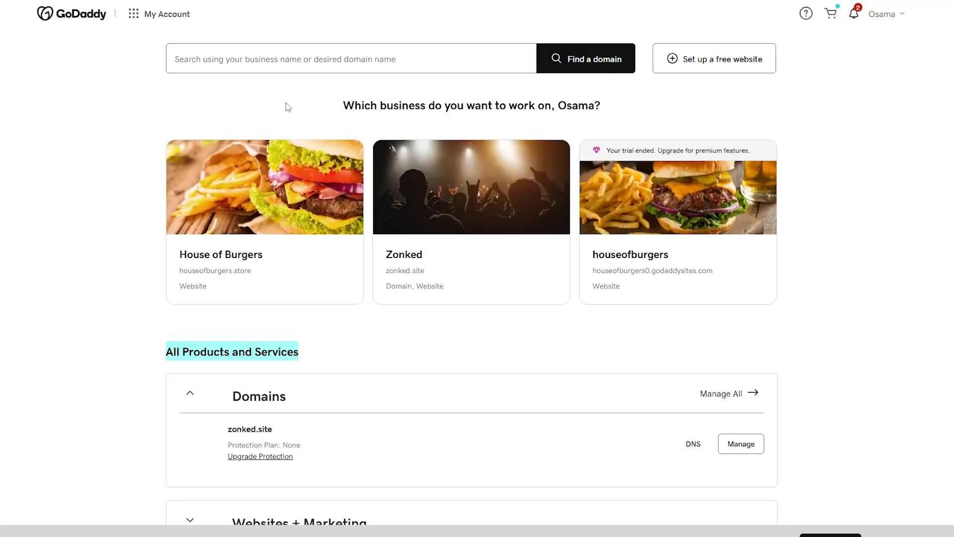
left_click_drag(391, 254, 412, 271)
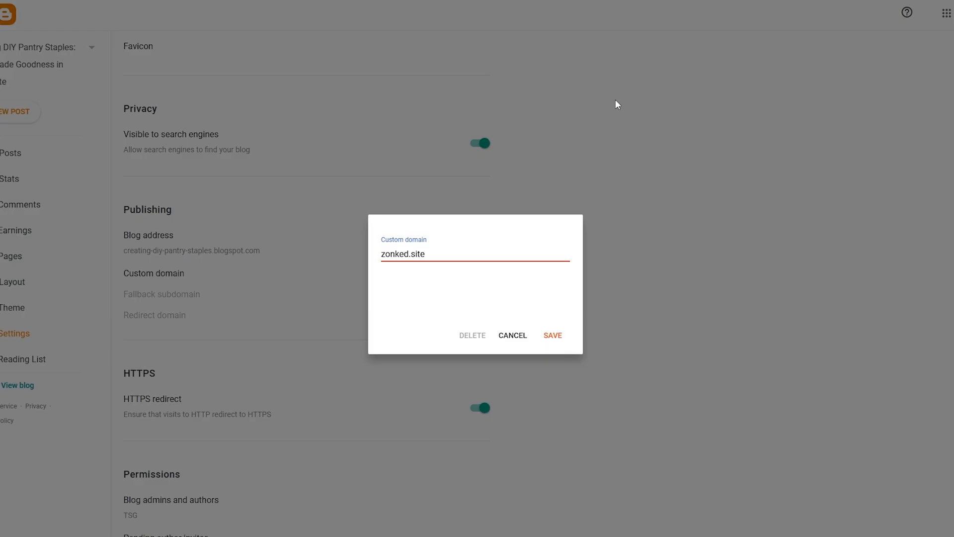
left_click(564, 337)
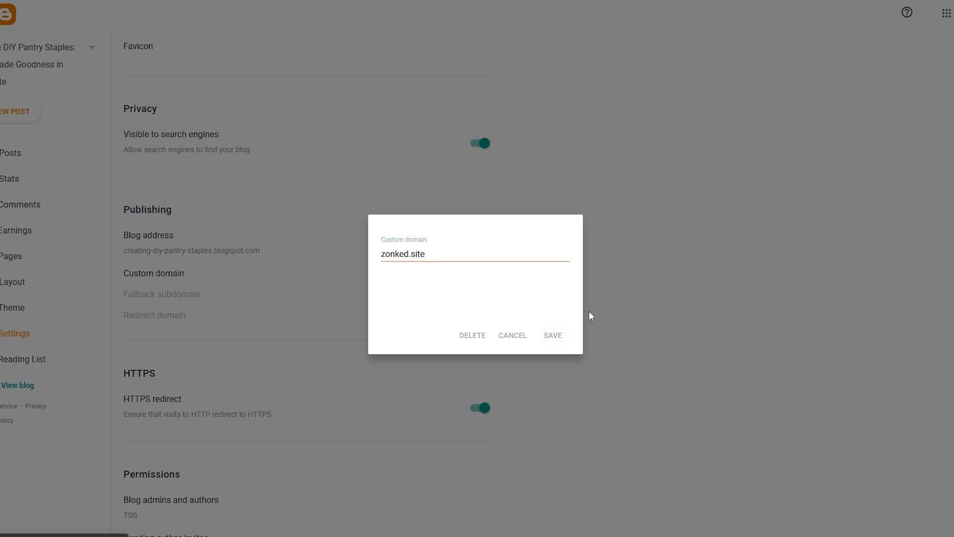
left_click_drag(355, 279, 535, 281)
left_click(516, 288)
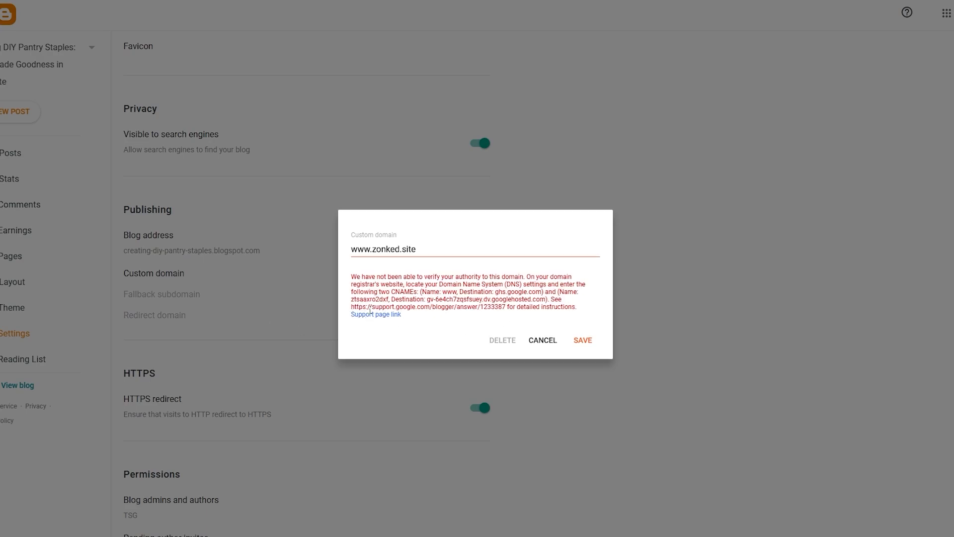
Step: Open the Blogger support article linked in the domain verification message and review its custom domain instructions
left_click_drag(352, 308, 514, 308)
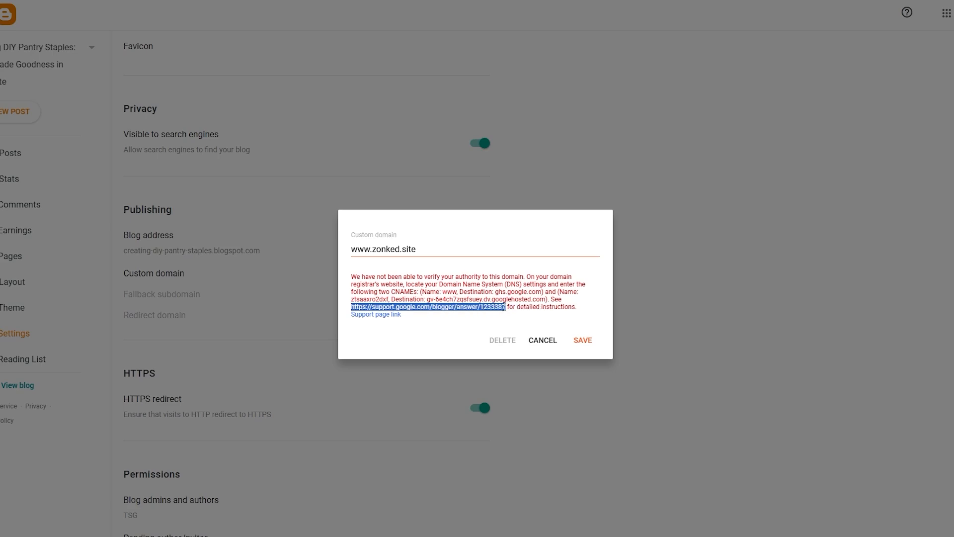
right_click(503, 305)
left_click(533, 348)
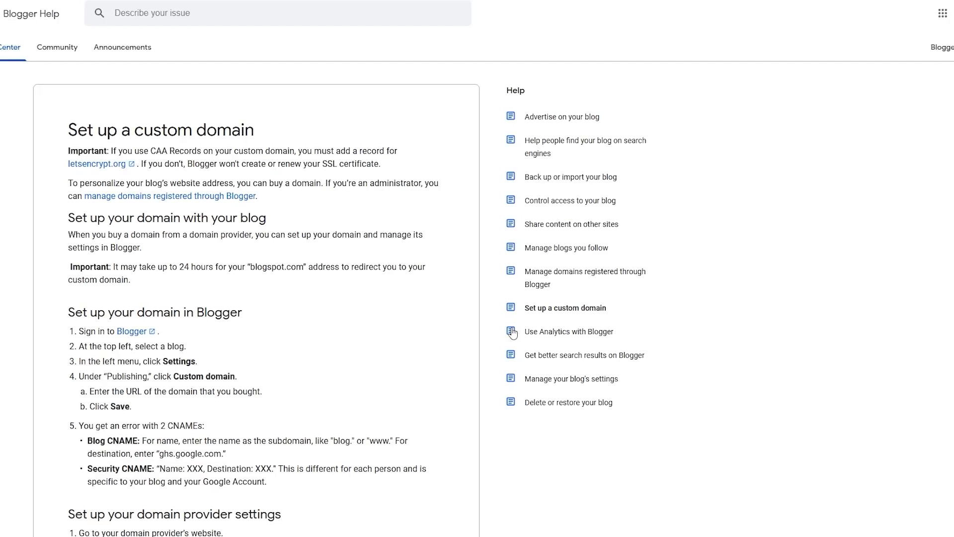
scroll(240, 332, "down", 7)
scroll(240, 332, "up", 4)
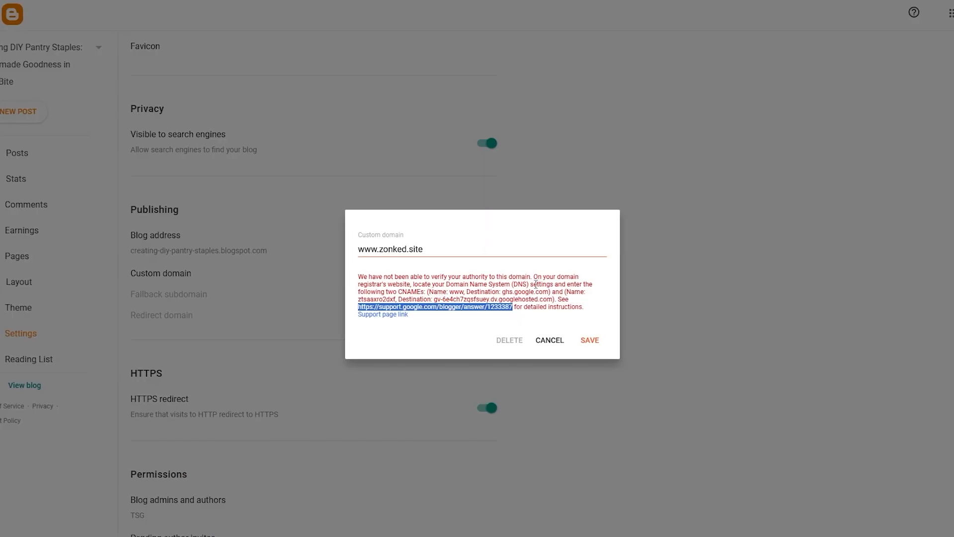
Step: Examine the names and destinations of the two required CNAMEs in the domain verification message
left_click_drag(530, 285, 593, 284)
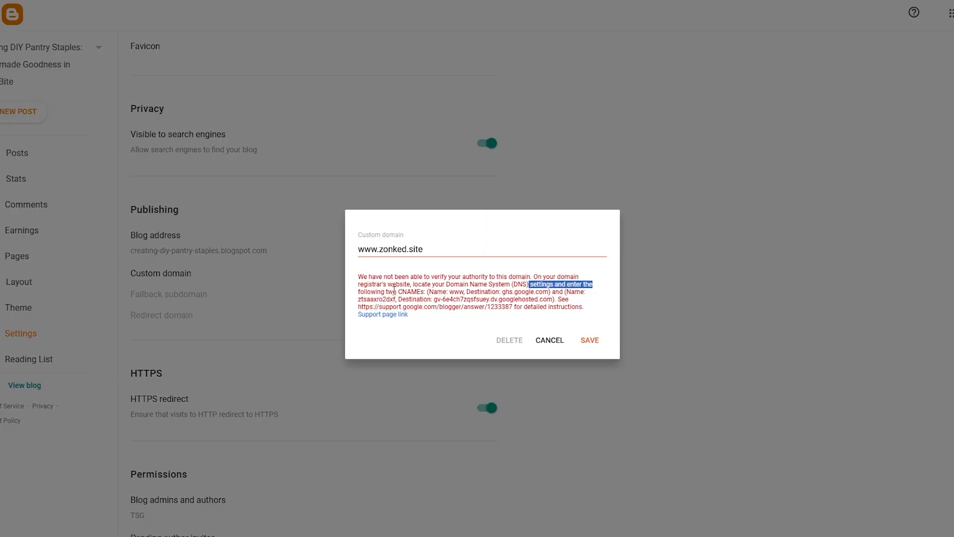
left_click_drag(399, 293, 422, 299)
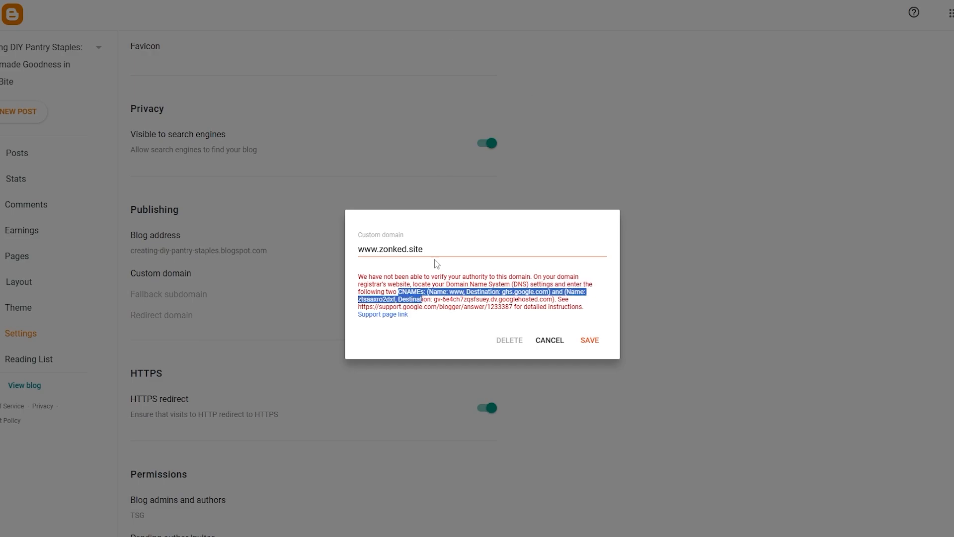
left_click(454, 291)
left_click_drag(451, 291, 506, 293)
left_click(508, 295)
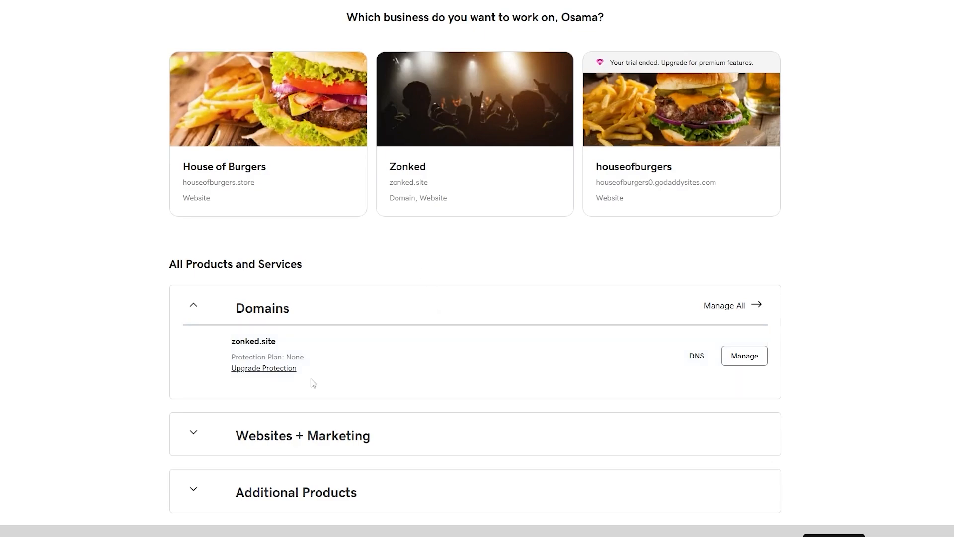
Step: Switch to GoDaddy and open the DNS records list for zonked.site
left_click(700, 359)
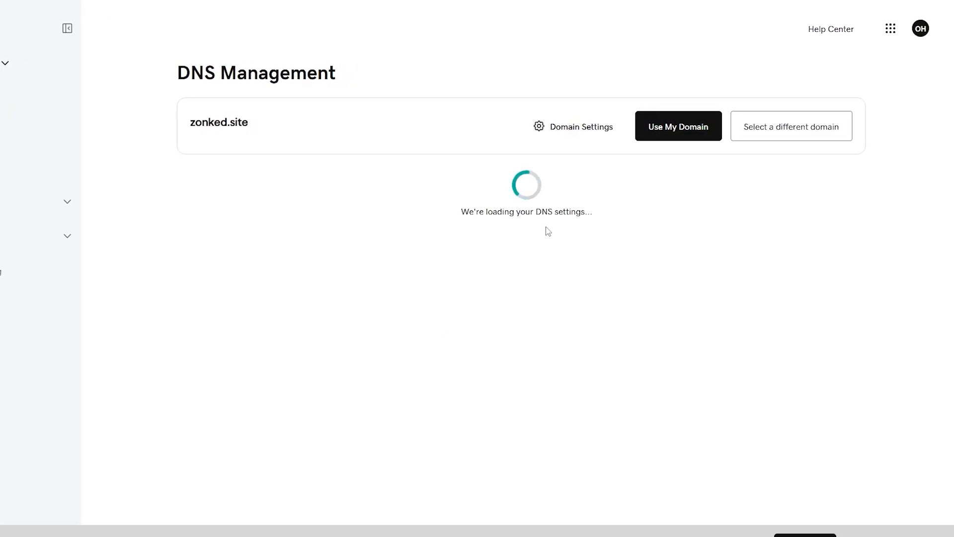
scroll(256, 314, "down", 5)
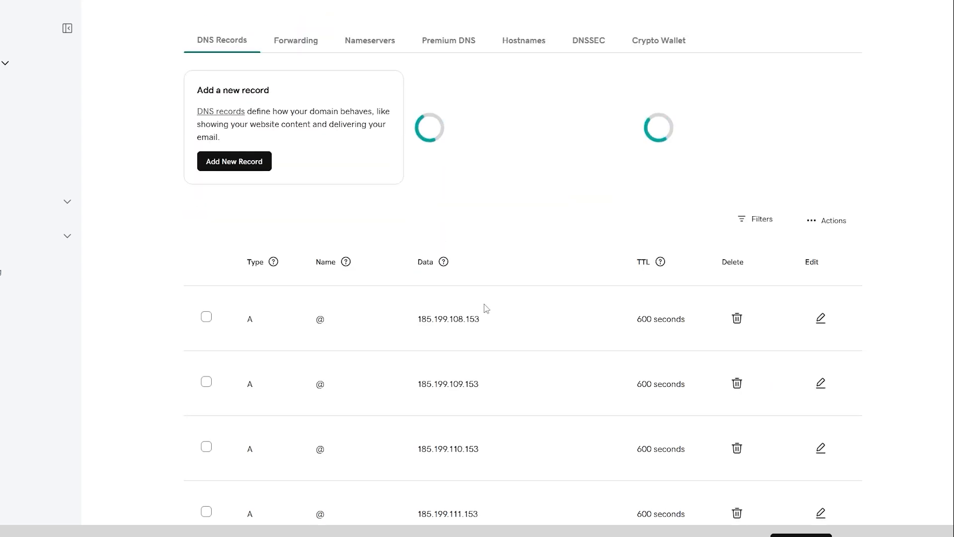
scroll(478, 301, "down", 8)
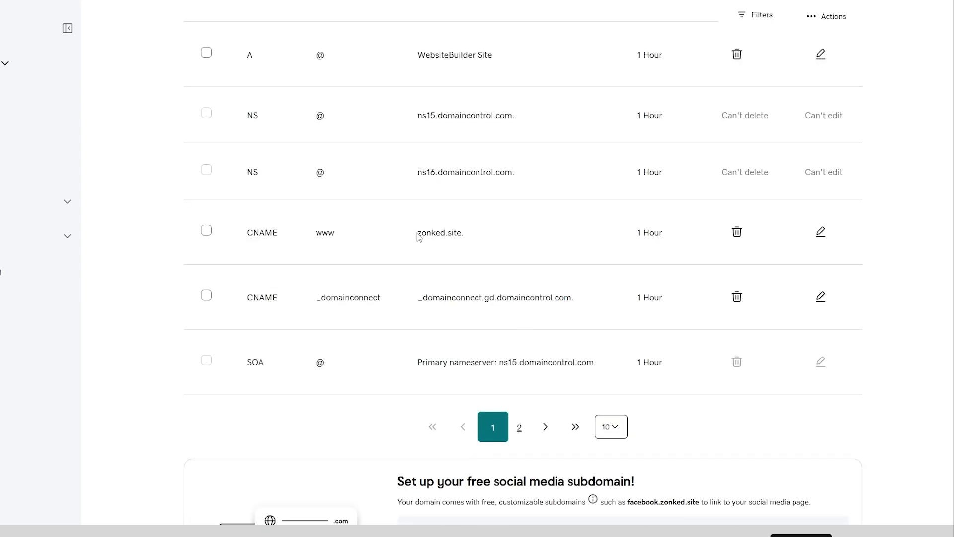
Step: Open the zonked.site address from the www CNAME record and look over the website's home page
left_click_drag(418, 234, 463, 237)
right_click(463, 241)
left_click(502, 280)
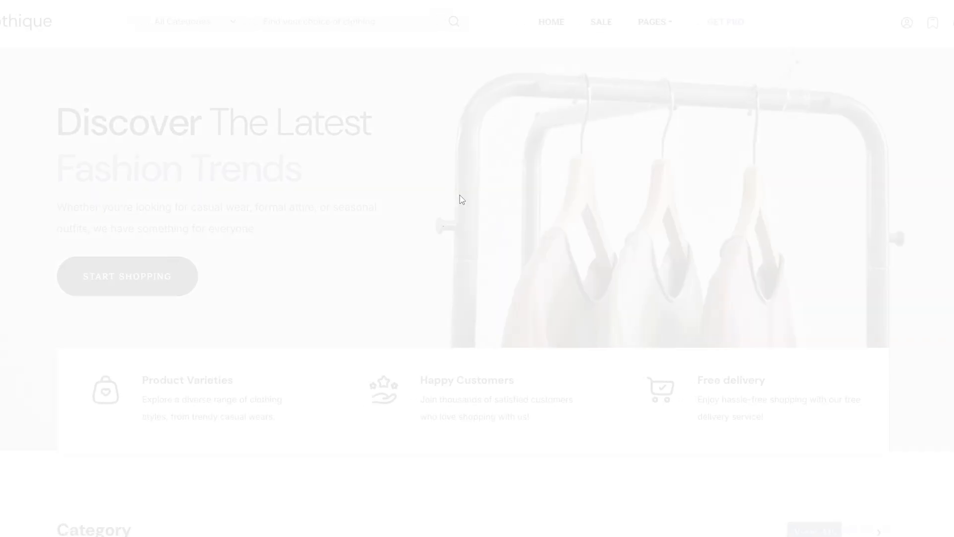
scroll(575, 289, "down", 20)
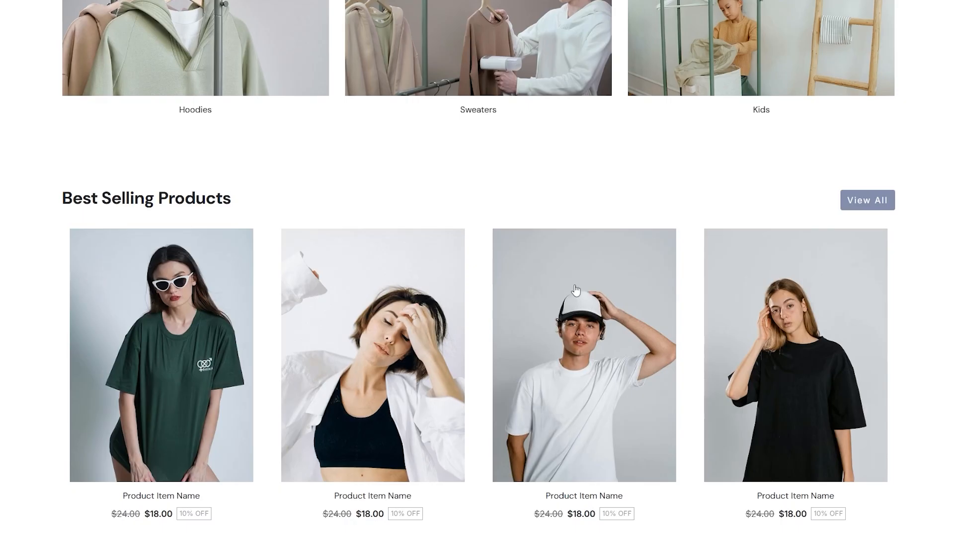
scroll(575, 289, "up", 20)
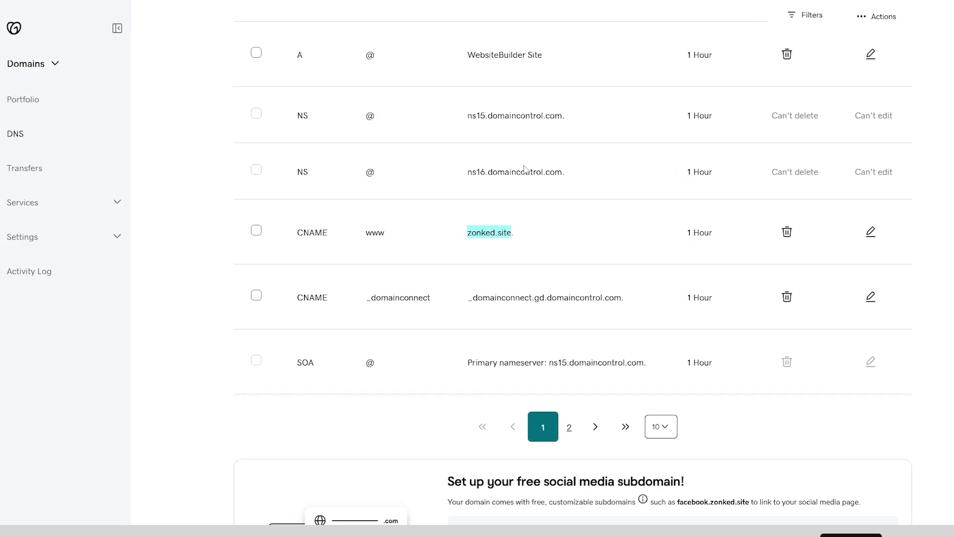
Step: Select the www and _domainconnect CNAME records in the zonked.site DNS records list
scroll(440, 337, "up", 3)
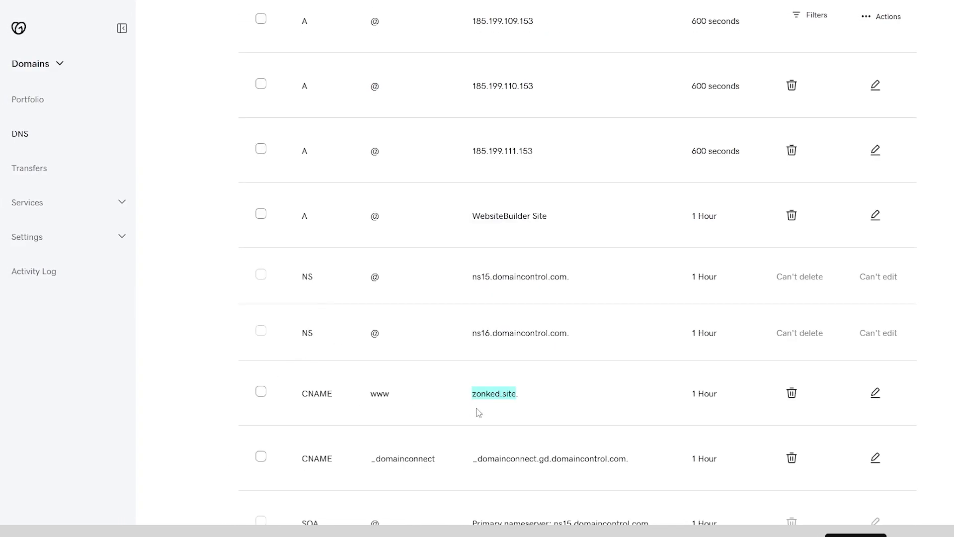
scroll(517, 395, "up", 8)
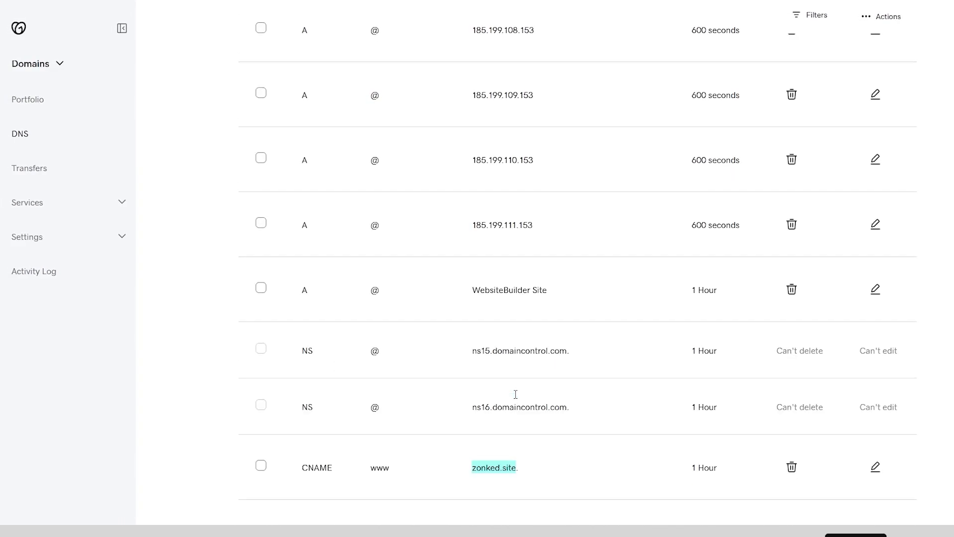
scroll(482, 239, "down", 14)
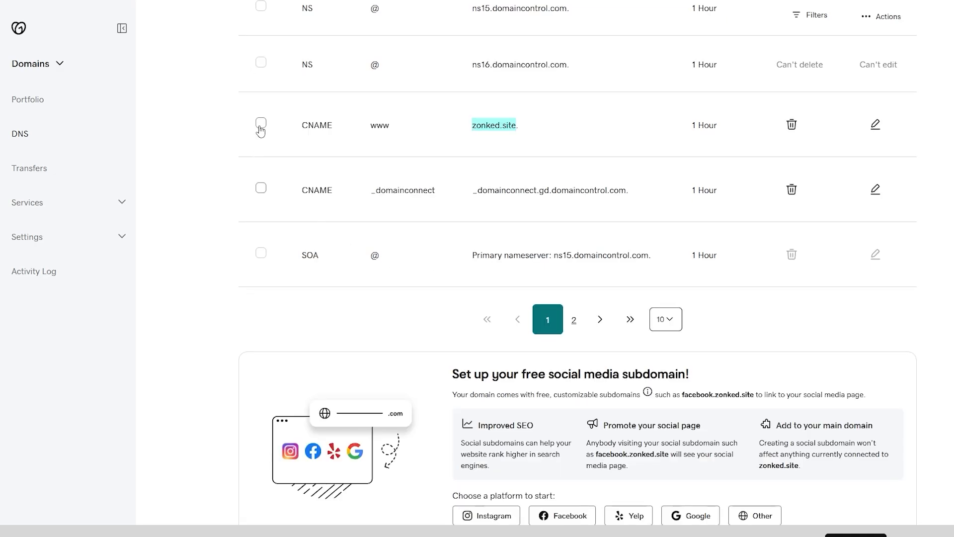
left_click(261, 122)
left_click(261, 187)
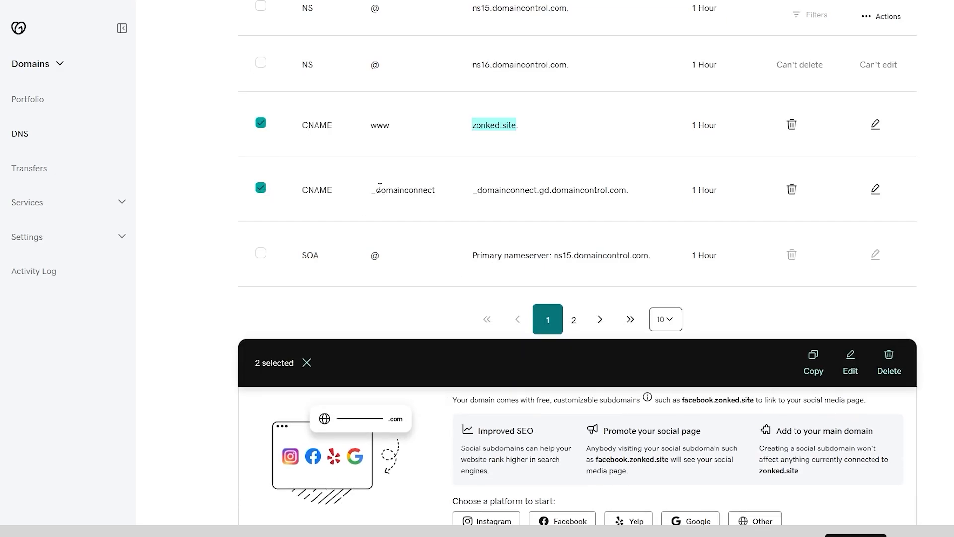
Step: Look through the DNS records and the actions available for the records list
scroll(558, 337, "up", 9)
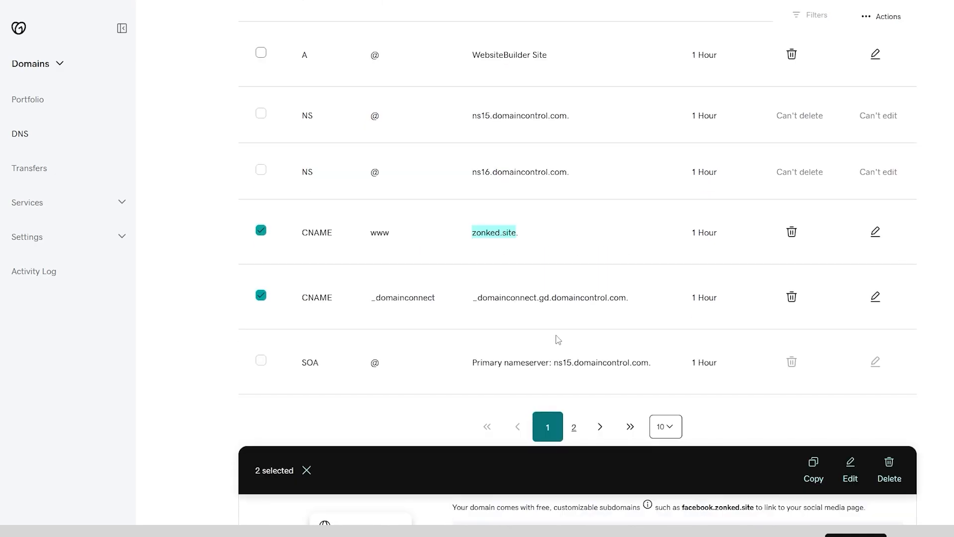
scroll(431, 347, "up", 1)
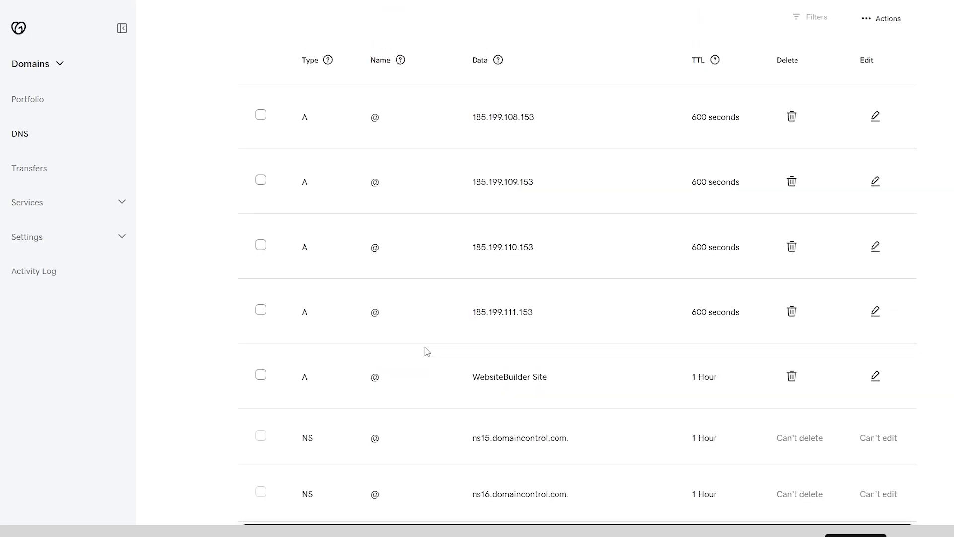
scroll(386, 143, "up", 2)
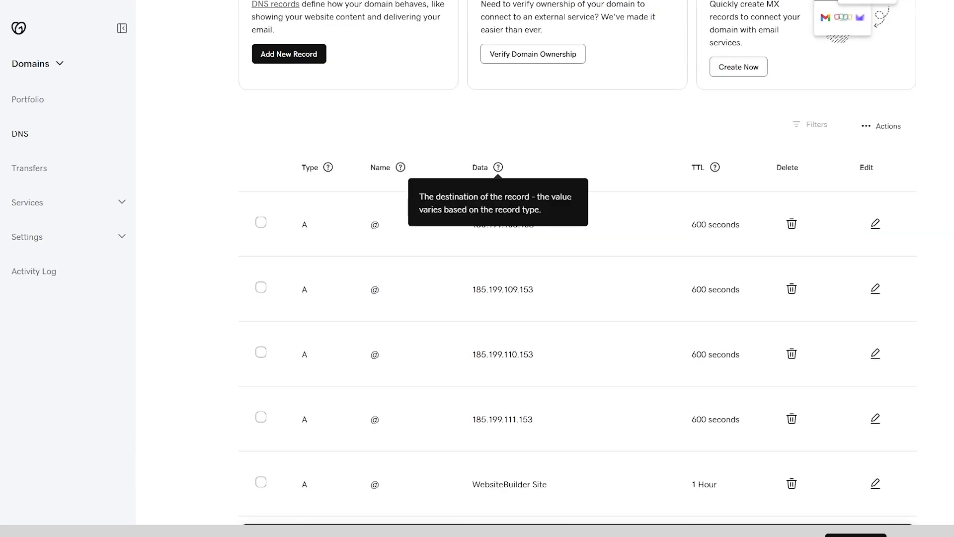
scroll(677, 340, "down", 8)
scroll(677, 340, "up", 9)
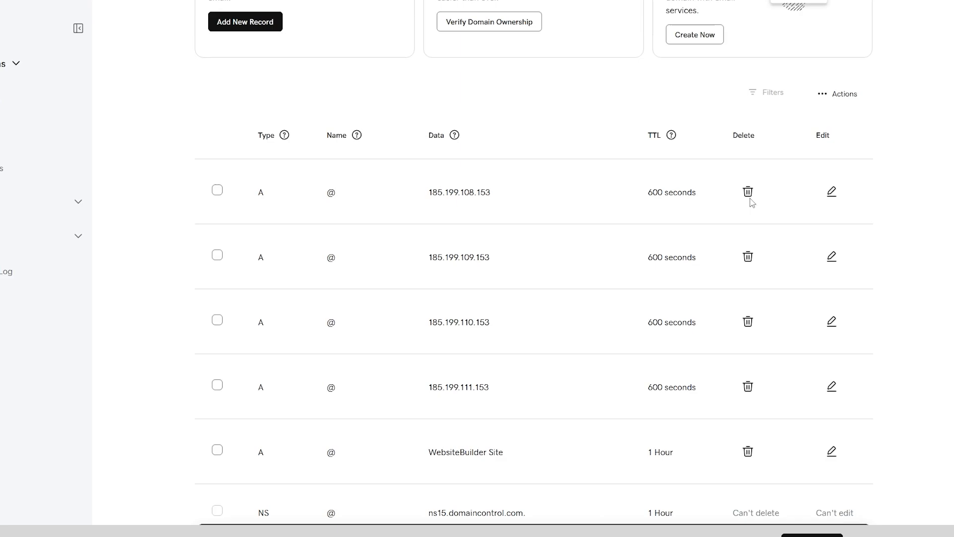
scroll(754, 221, "up", 3)
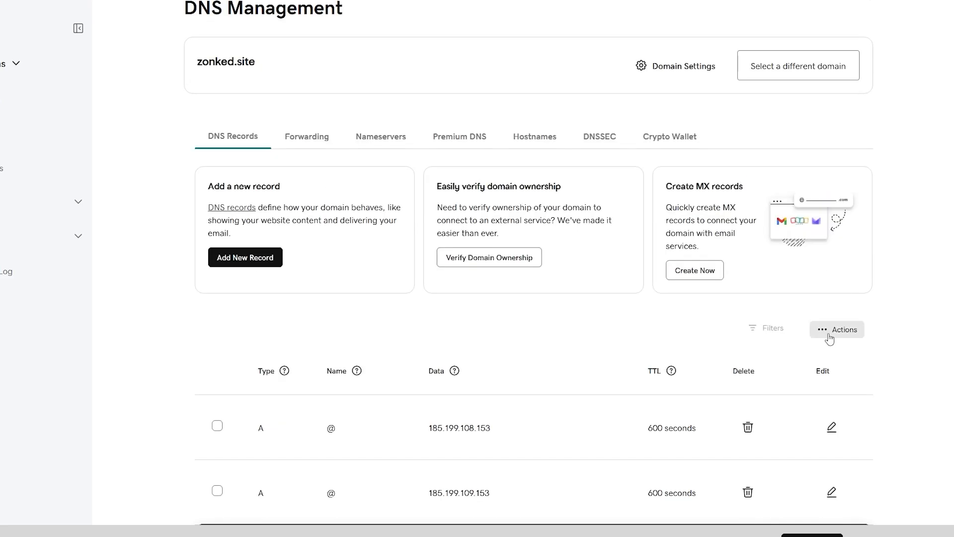
left_click(829, 334)
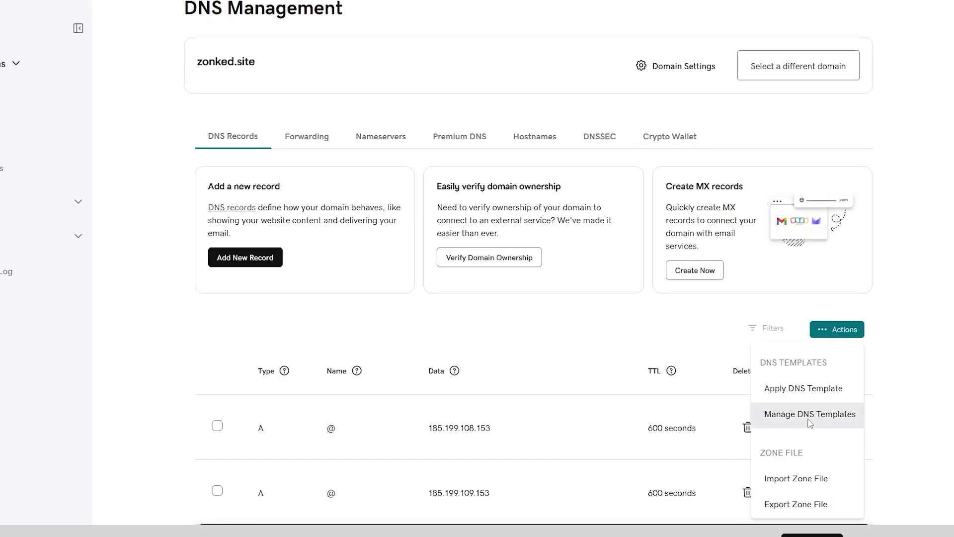
scroll(877, 354, "down", 1)
scroll(877, 353, "down", 8)
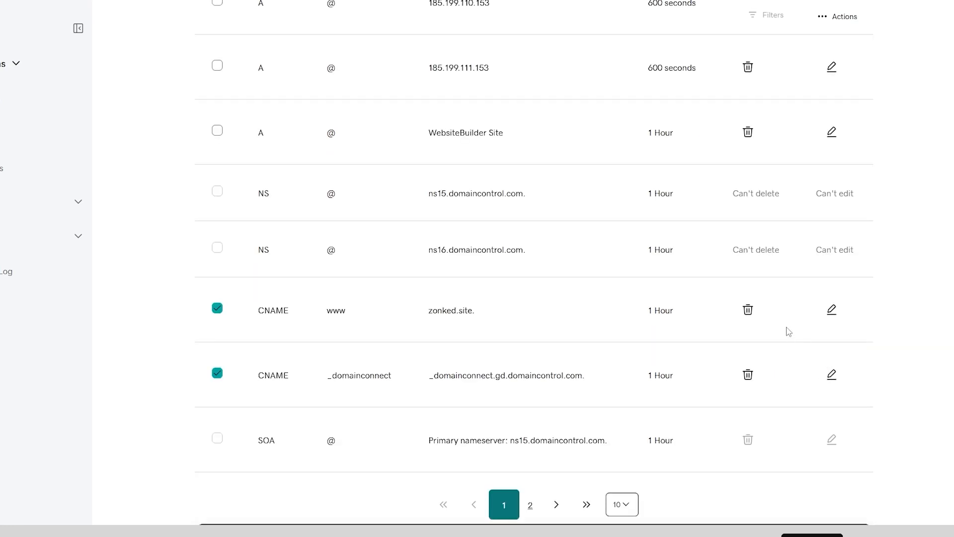
Step: Delete the www CNAME record from the zonked.site DNS records and confirm its removal
scroll(786, 332, "up", 2)
scroll(780, 397, "down", 1)
scroll(769, 388, "down", 1)
left_click(750, 374)
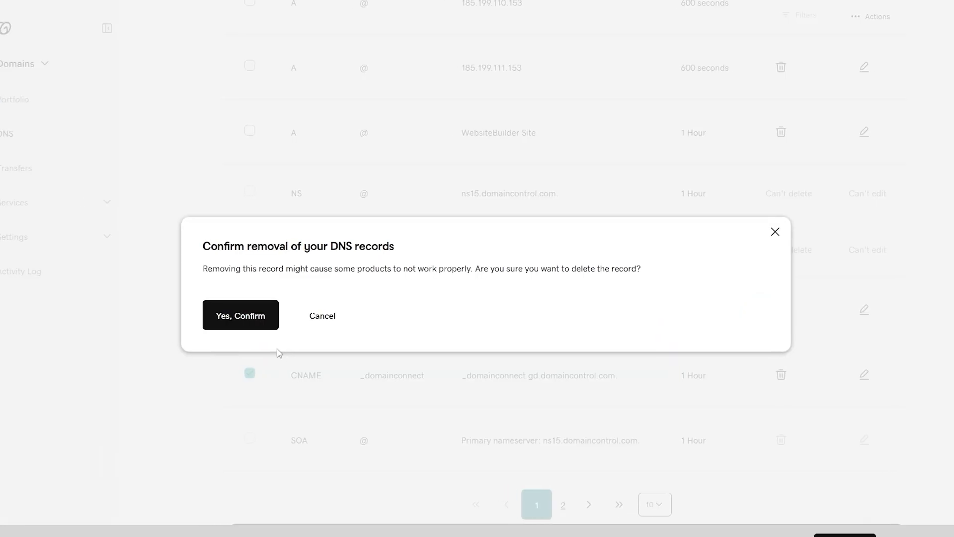
left_click(216, 318)
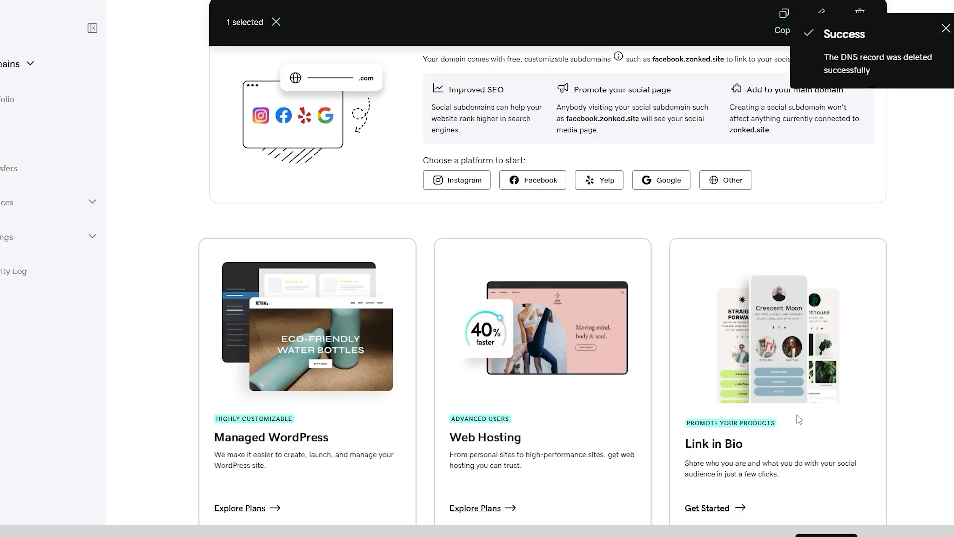
Step: Delete the _domainconnect CNAME record from the zonked.site DNS records and confirm its removal
scroll(753, 312, "down", 5)
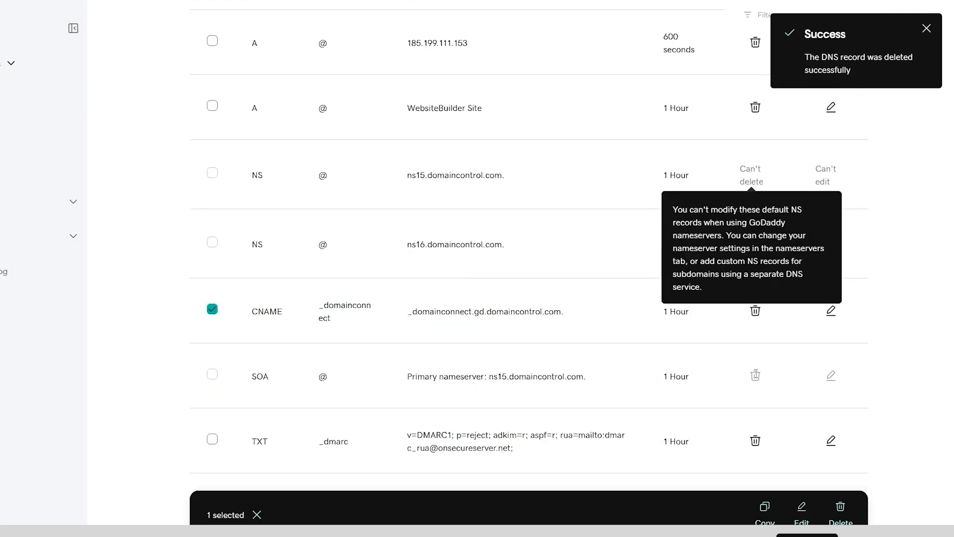
left_click(755, 247)
left_click(213, 315)
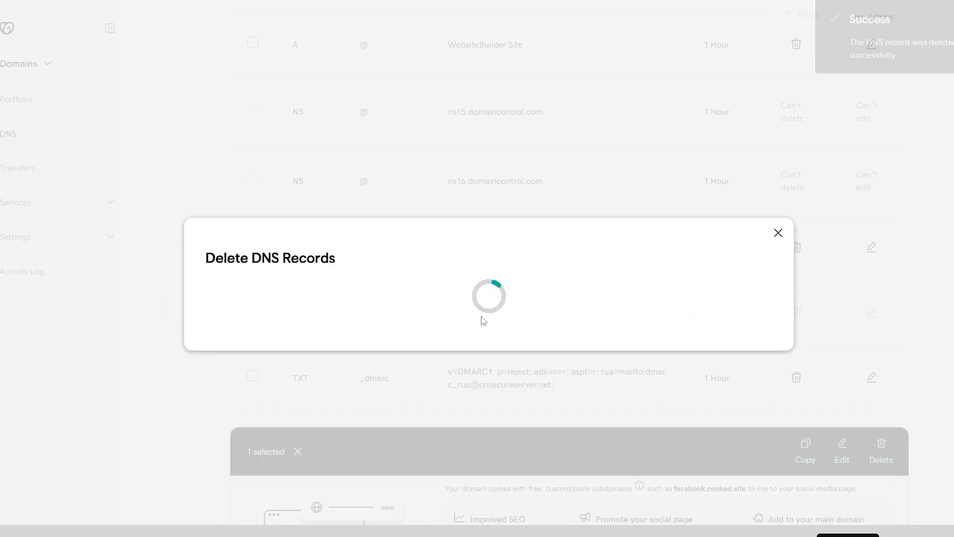
scroll(547, 343, "down", 6)
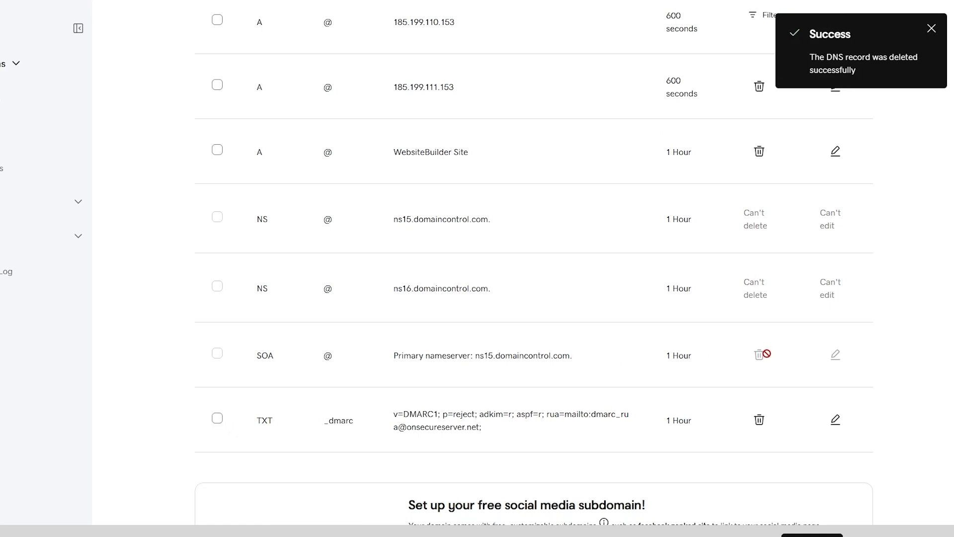
left_click(761, 354)
left_click(236, 324)
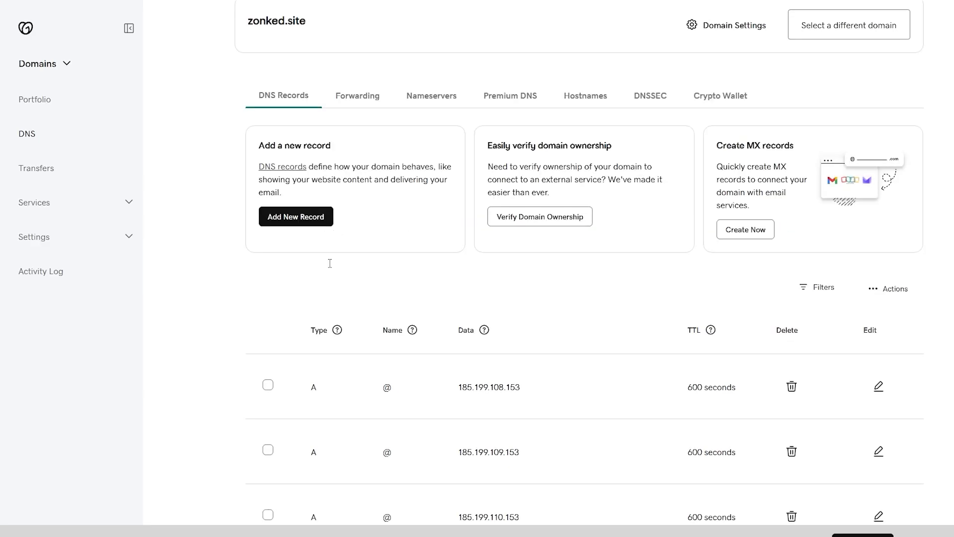
Step: Start a new CNAME record named www with the value ghs.google.com, copied from Blogger's custom domain message
left_click(298, 315)
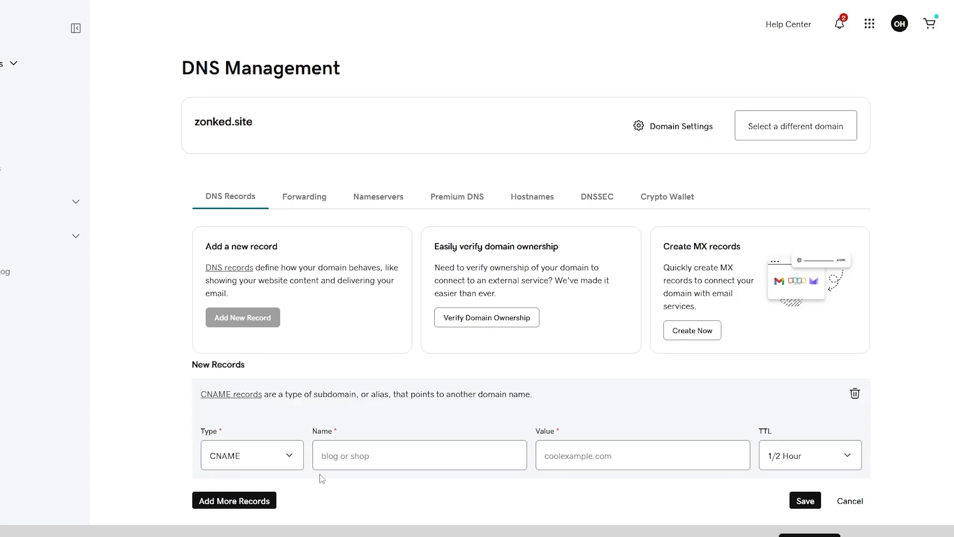
left_click(326, 462)
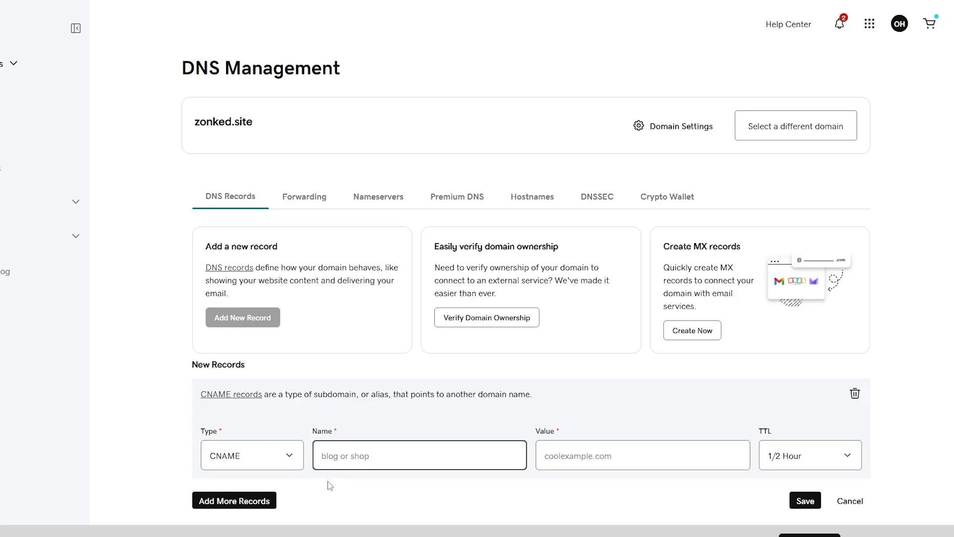
type("www")
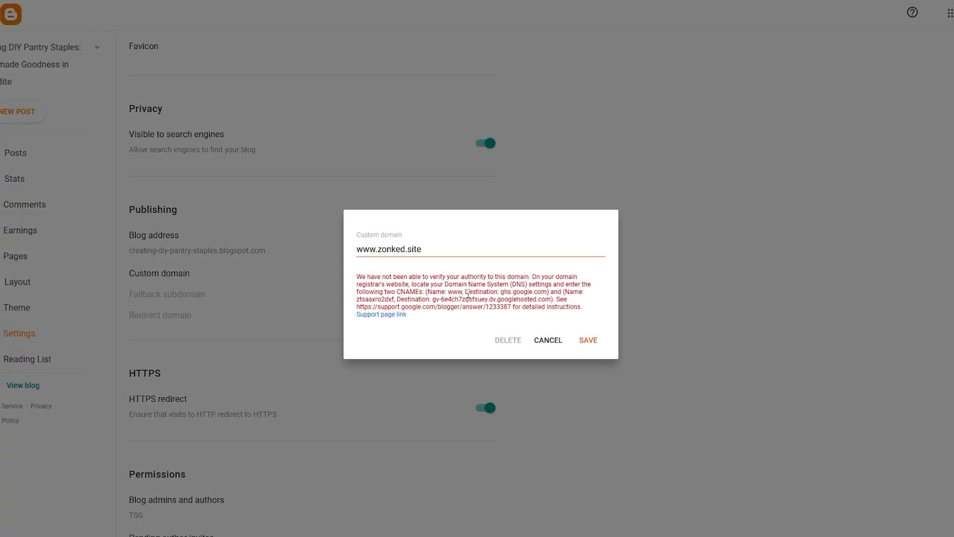
left_click_drag(503, 294, 531, 294)
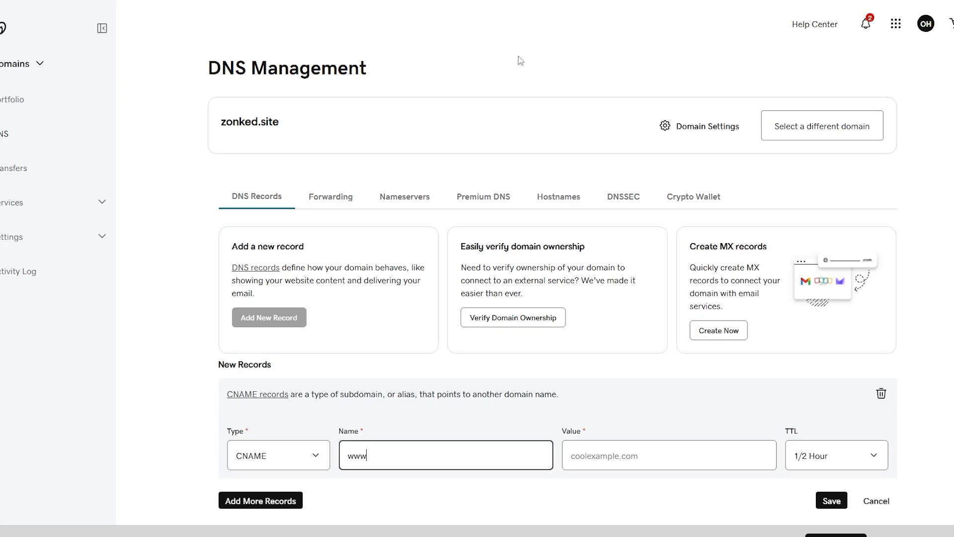
right_click(562, 454)
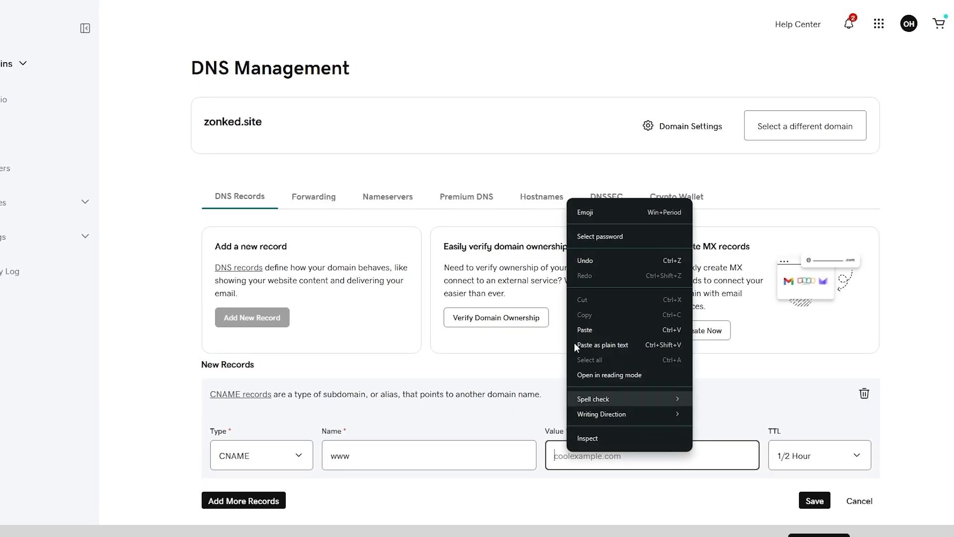
left_click(600, 329)
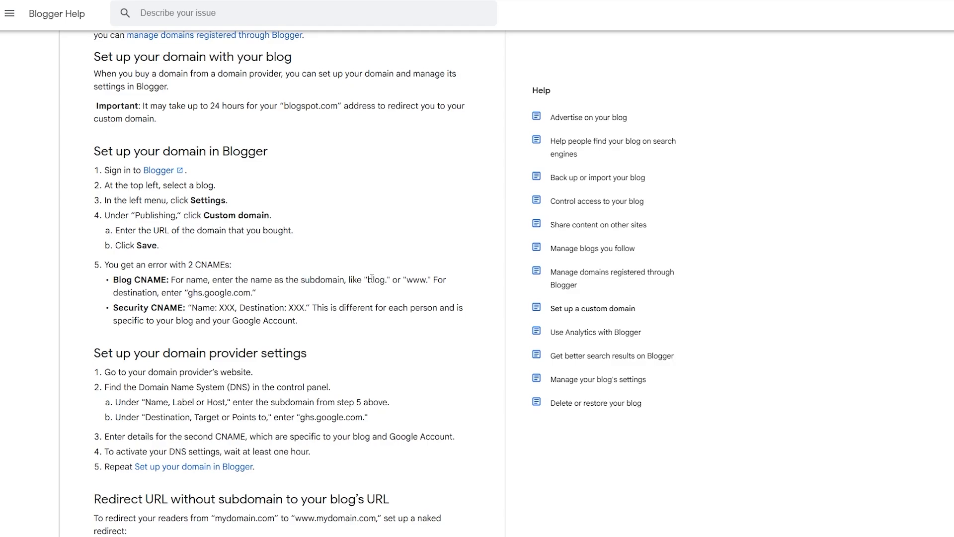
Step: Check the Blogger Help instructions for the blog and security CNAMEs, and save the www record in GoDaddy
left_click_drag(410, 282, 417, 282)
left_click_drag(192, 288, 226, 294)
left_click(188, 313)
left_click_drag(317, 304, 456, 308)
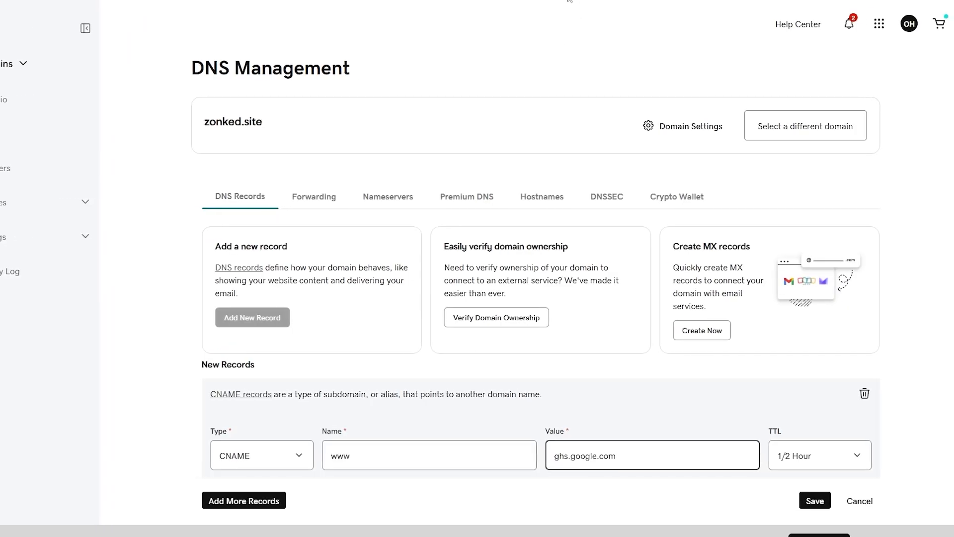
left_click(793, 501)
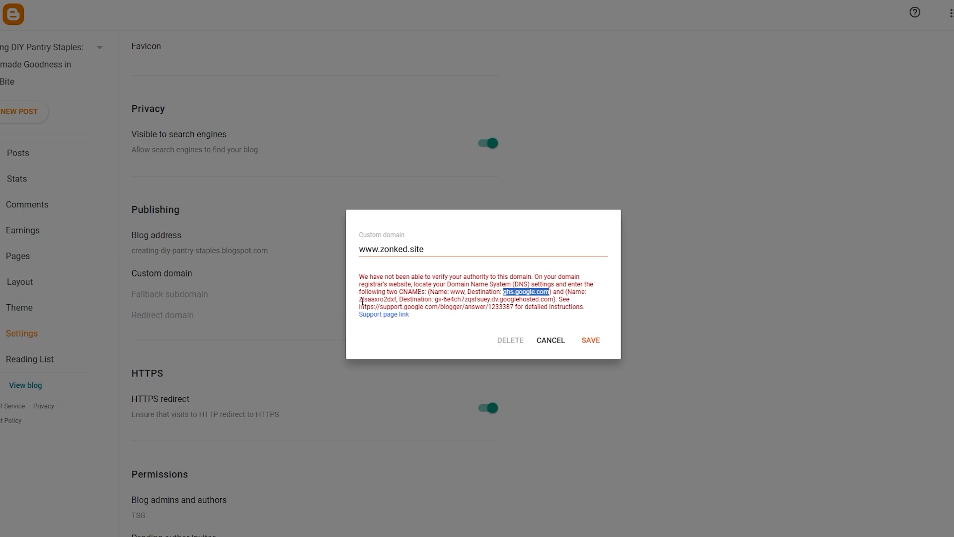
Step: Start a second CNAME record in GoDaddy, using the security CNAME name copied from Blogger's custom domain message
left_click_drag(359, 299, 398, 300)
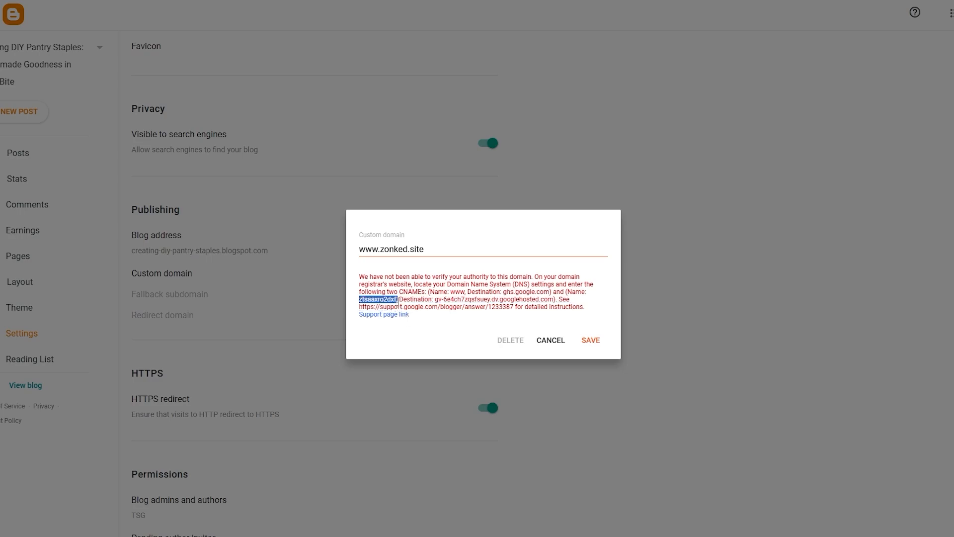
right_click(396, 300)
left_click(425, 320)
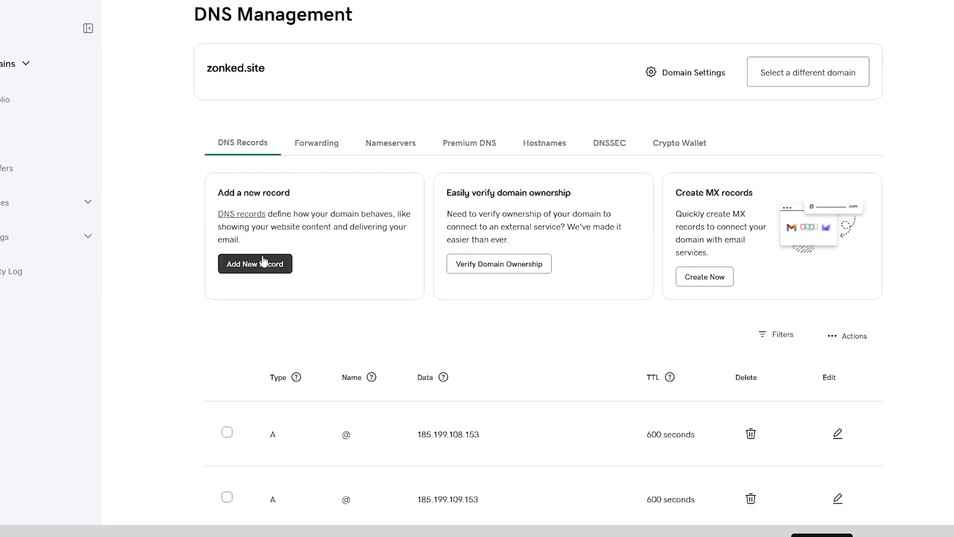
left_click(263, 263)
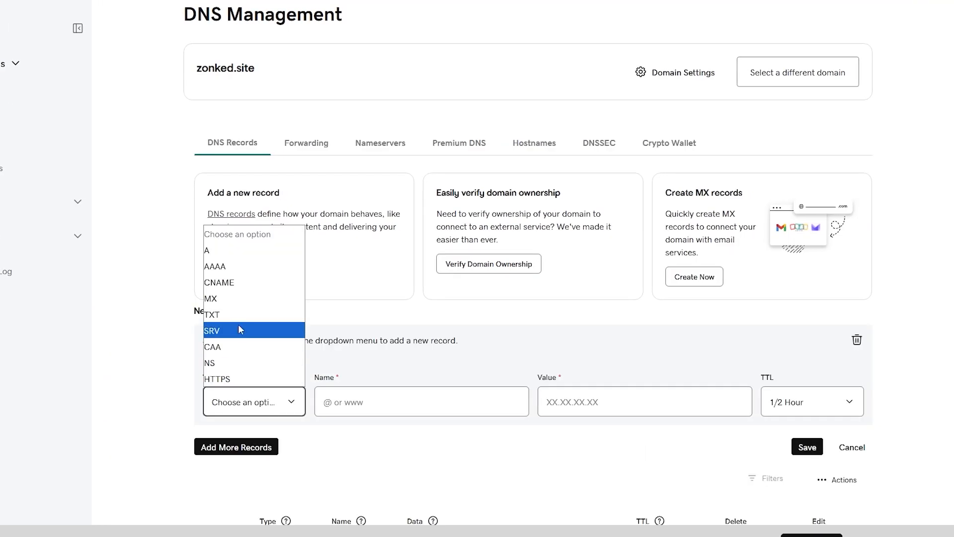
left_click(219, 282)
key("Tab")
type("ztsaaxro2dxf")
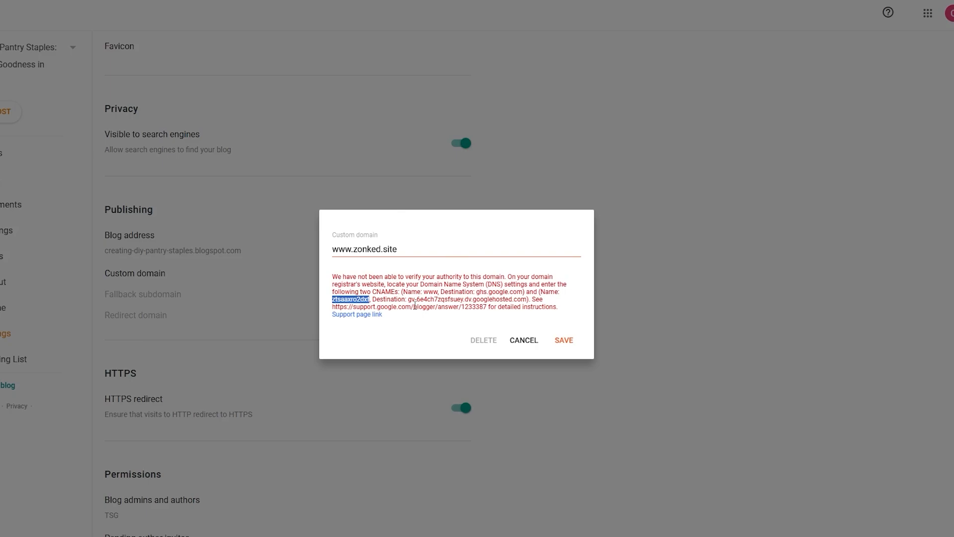
Step: Copy the security CNAME destination from Blogger into the new record's value and save the record
left_click_drag(408, 299, 528, 300)
right_click(517, 301)
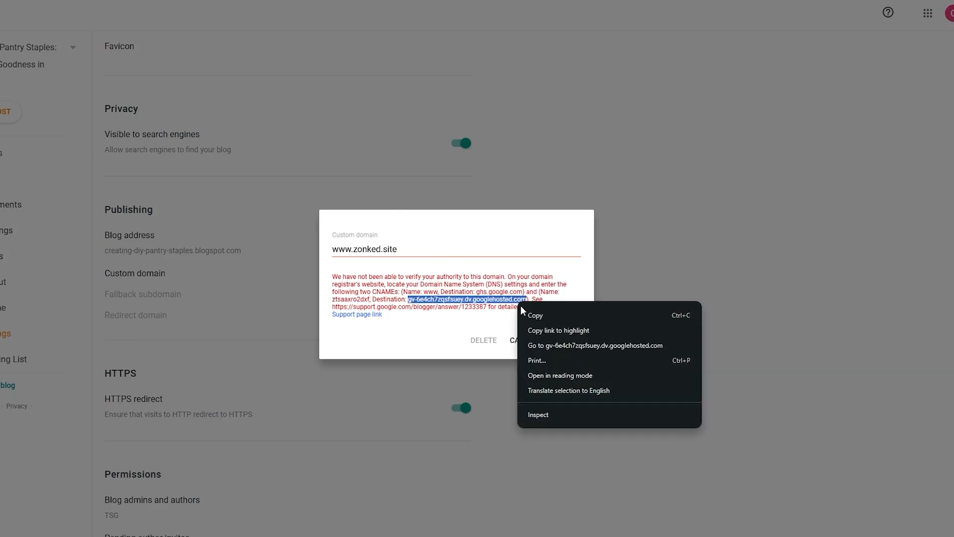
left_click(532, 314)
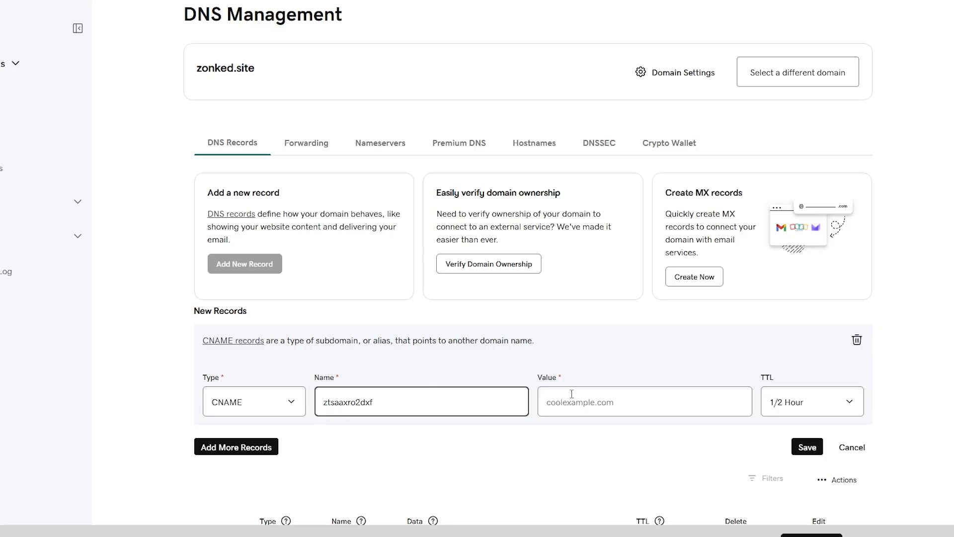
left_click(571, 394)
right_click(572, 397)
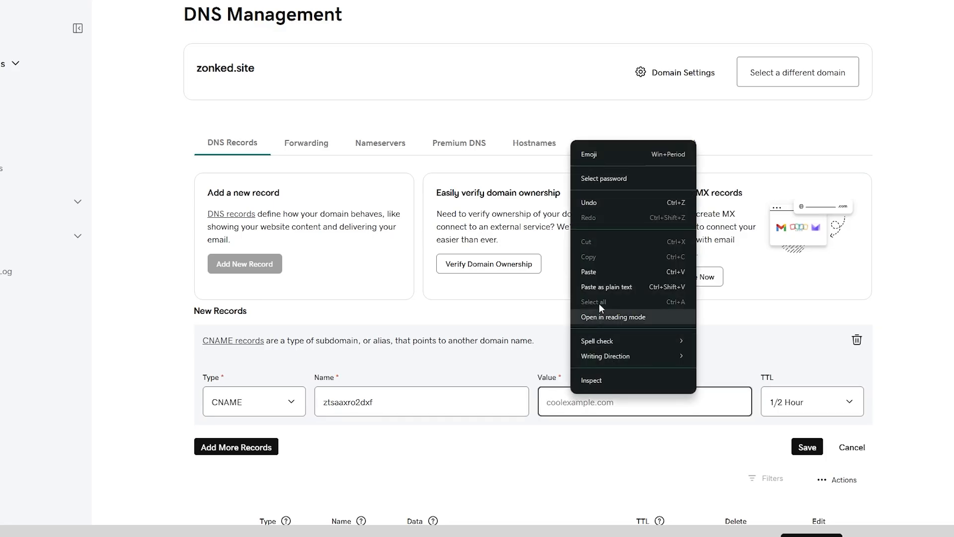
left_click(601, 264)
left_click(808, 447)
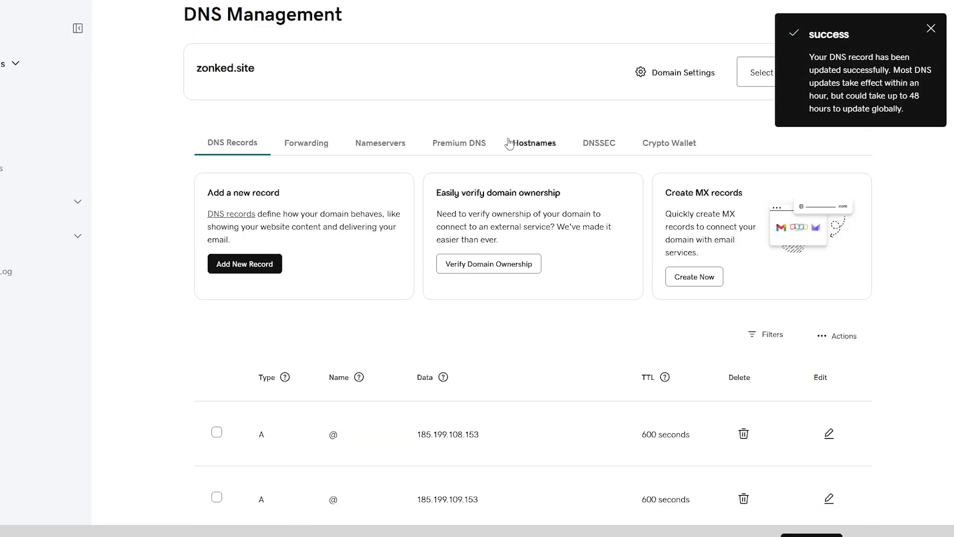
left_click(368, 1)
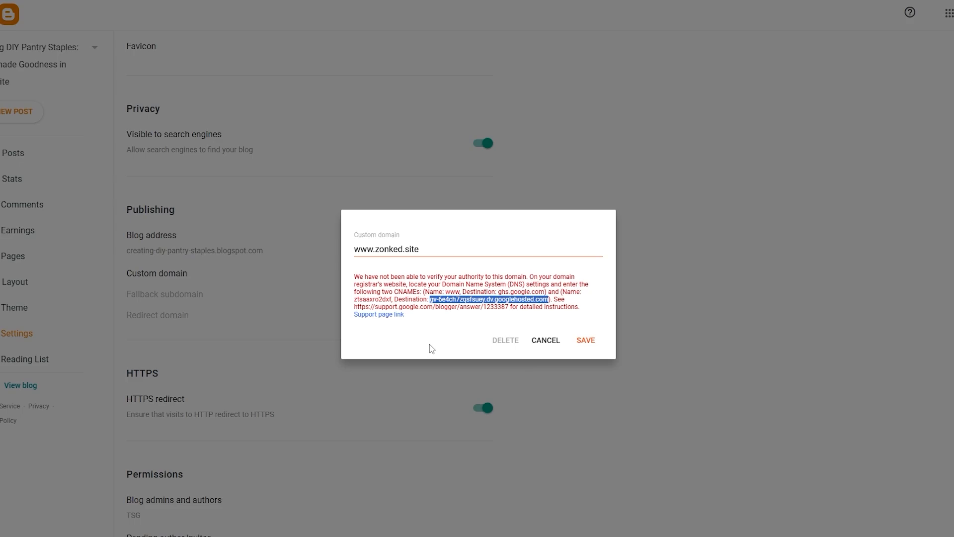
left_click(410, 249)
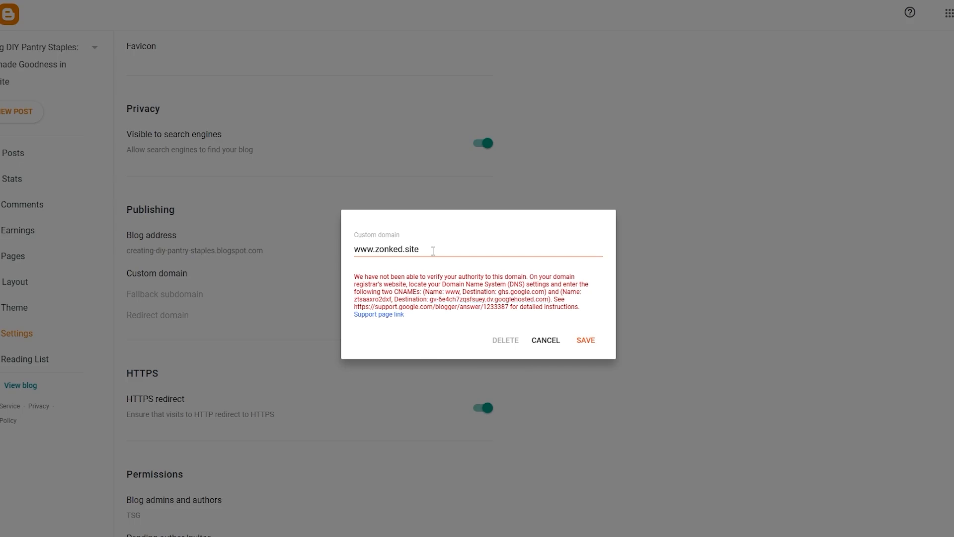
left_click(584, 342)
left_click(411, 412)
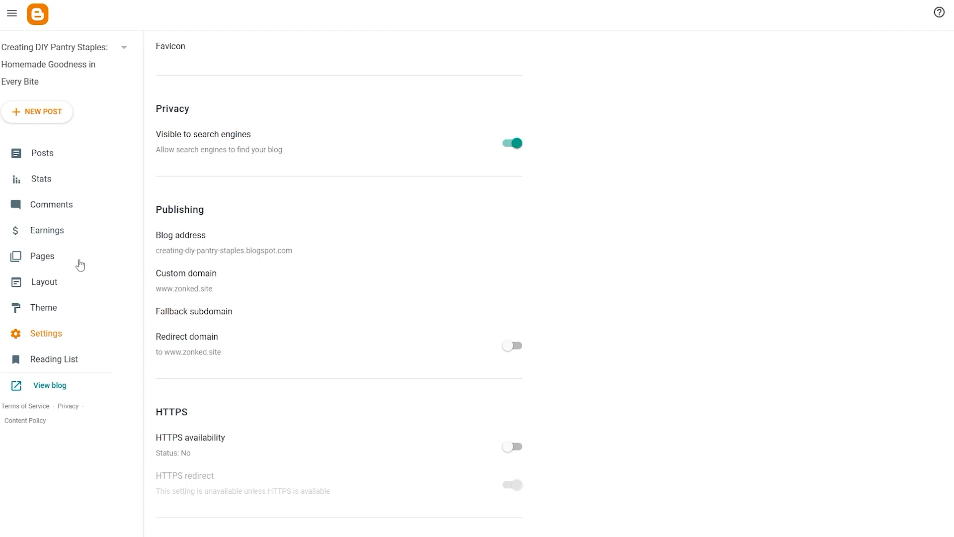
Step: Open zonked.site in a new browser tab to test the domain, and check Blogger's Redirect domain setting
scroll(79, 263, "up", 5)
key("ctrl+t")
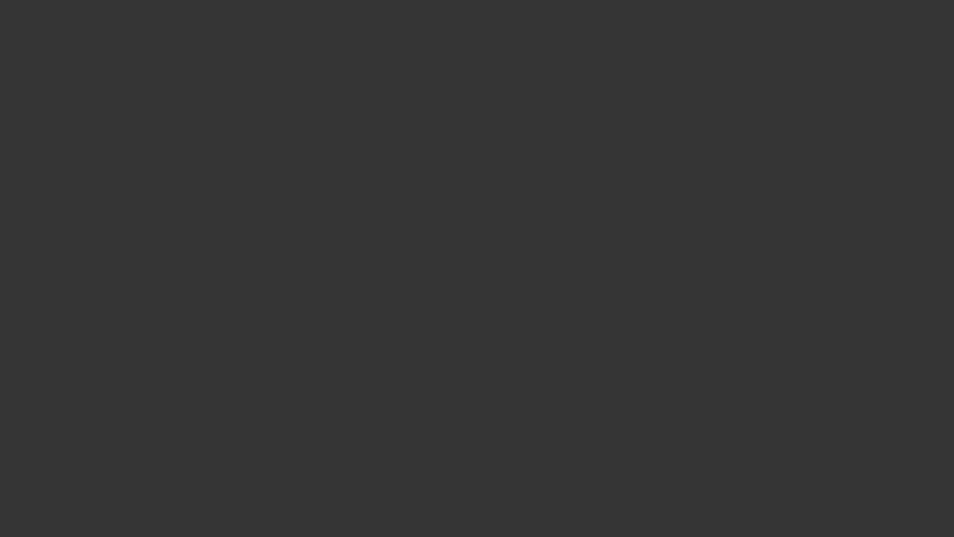
key("ctrl+v")
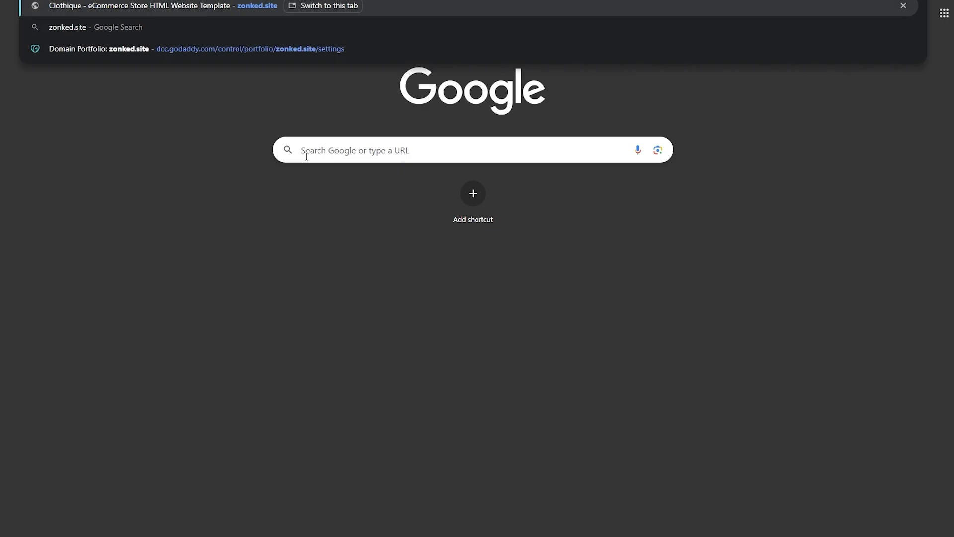
key("Return")
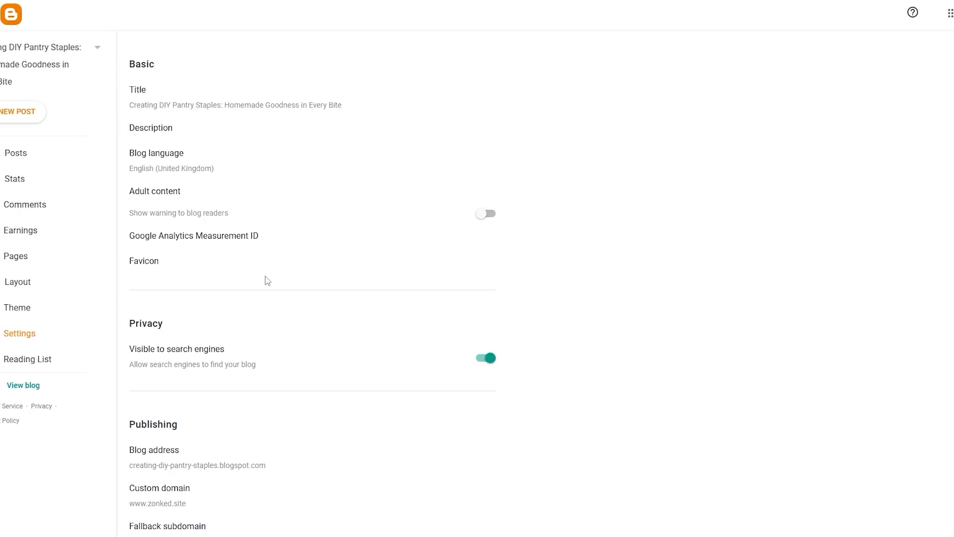
scroll(267, 280, "down", 4)
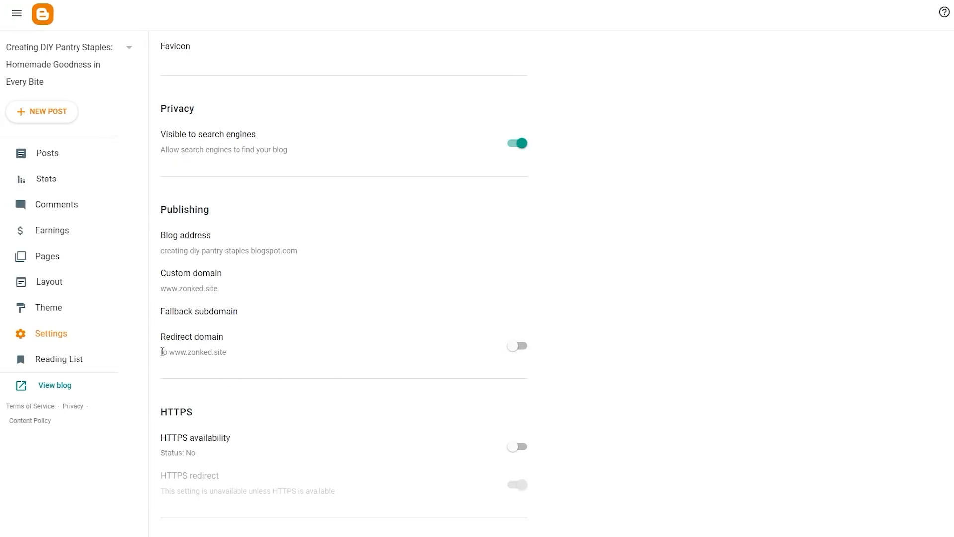
left_click_drag(169, 353, 196, 352)
left_click(233, 350)
Step: Create a new blog post and set its text style to Major heading
left_click(39, 160)
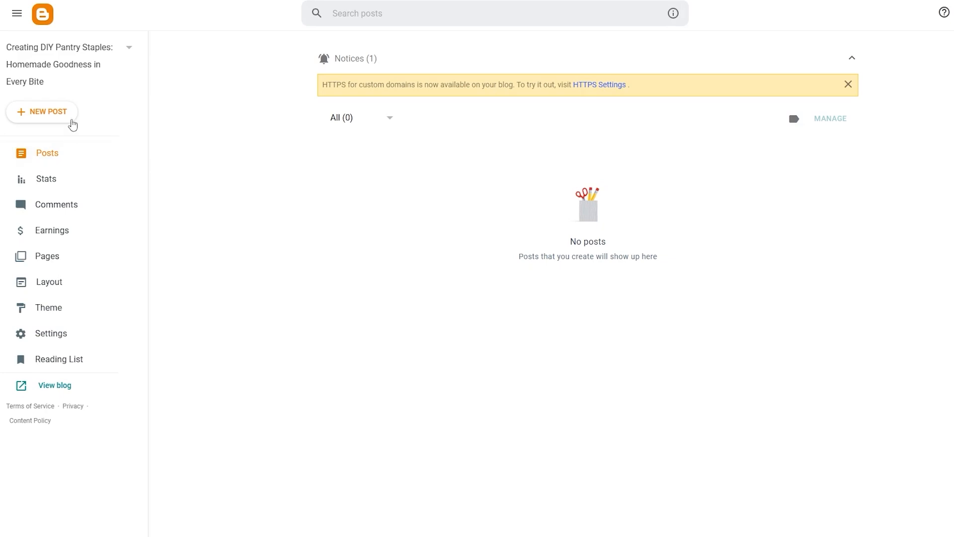
left_click(74, 117)
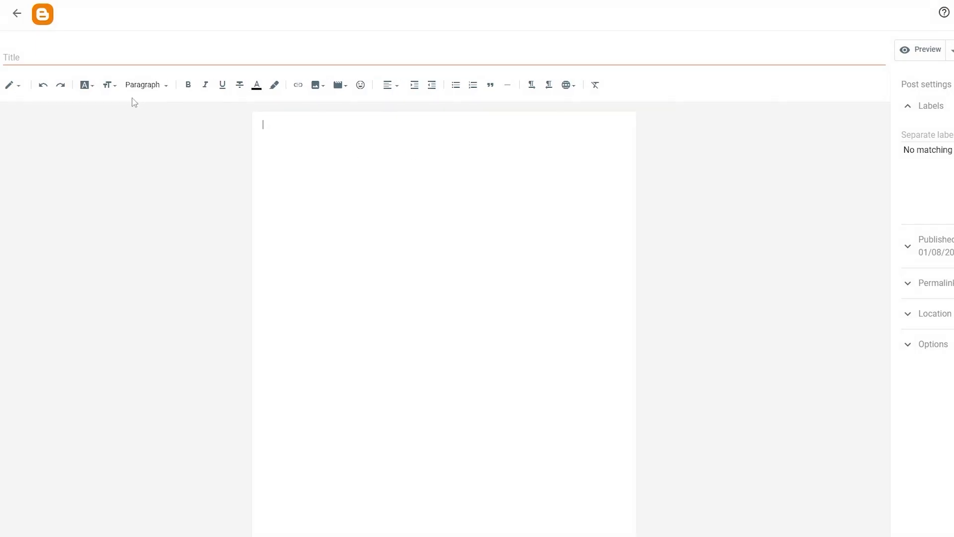
left_click(141, 83)
left_click(164, 106)
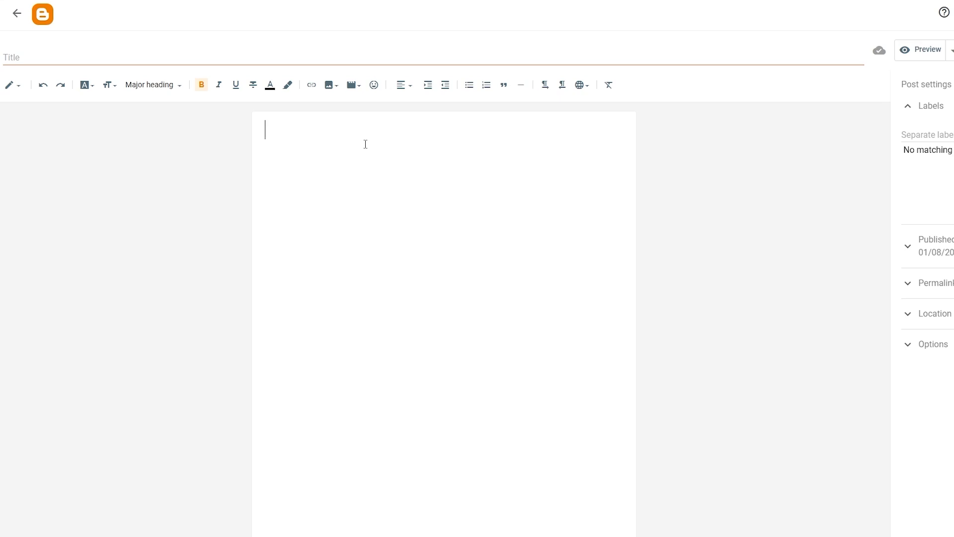
Step: Insert the heading "TOP 10 Most Satiating Foods" in the post body and center it
key("ctrl+v")
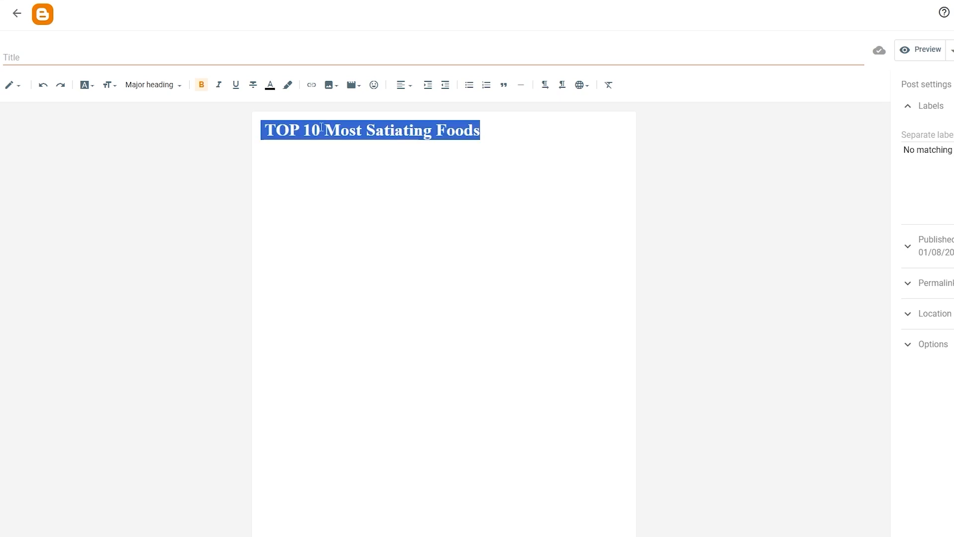
left_click(412, 87)
left_click(428, 111)
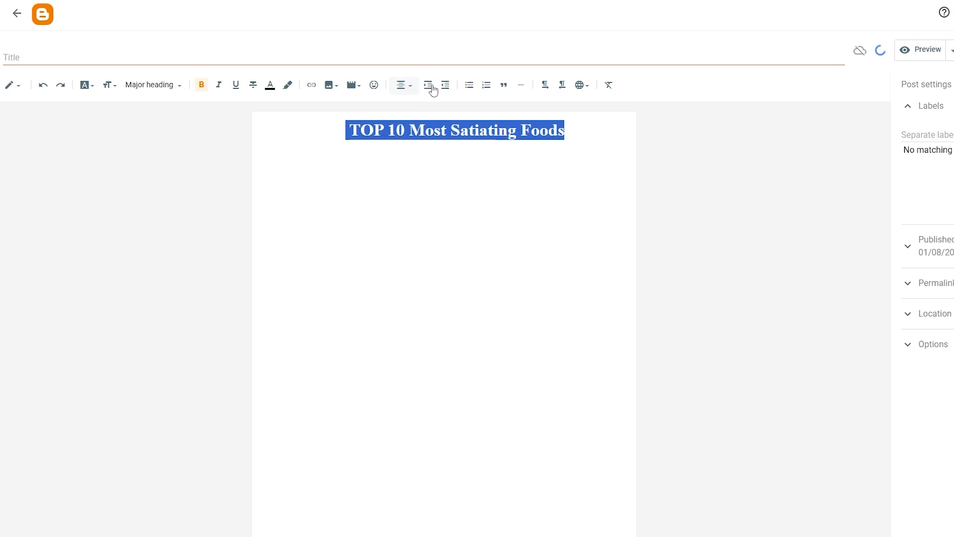
left_click(433, 89)
left_click(443, 87)
left_click(444, 87)
left_click(438, 135)
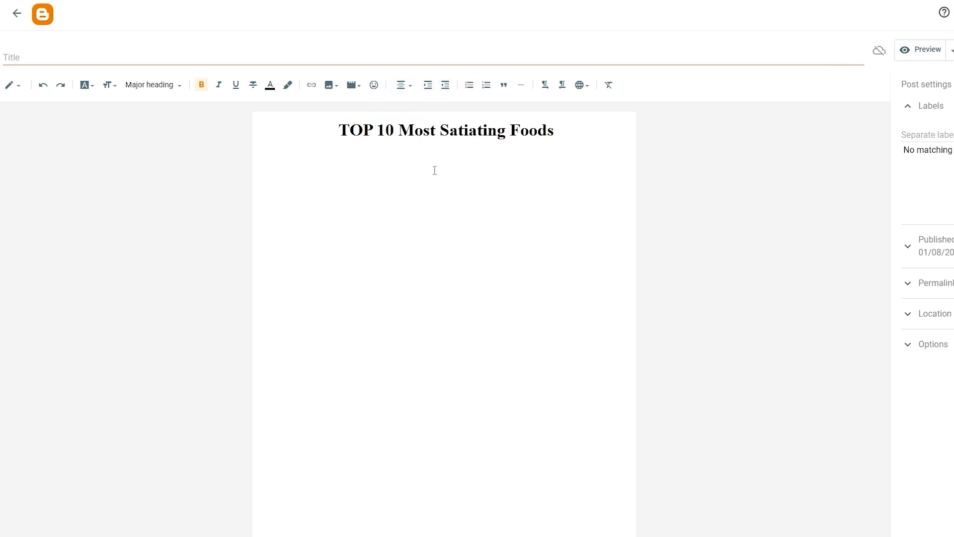
Step: Add the lines "1 Boiled Potatoe", "2 Eggs" and "3Oat Meal" in normal text below the heading
left_click(591, 151)
key("Return")
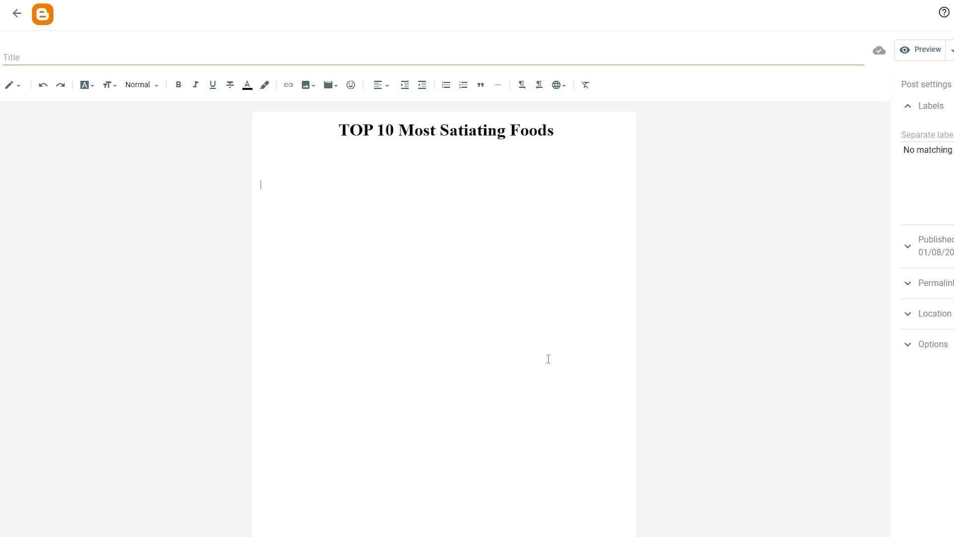
key("ctrl+v")
key("Return")
type("2")
key("ctrl+v")
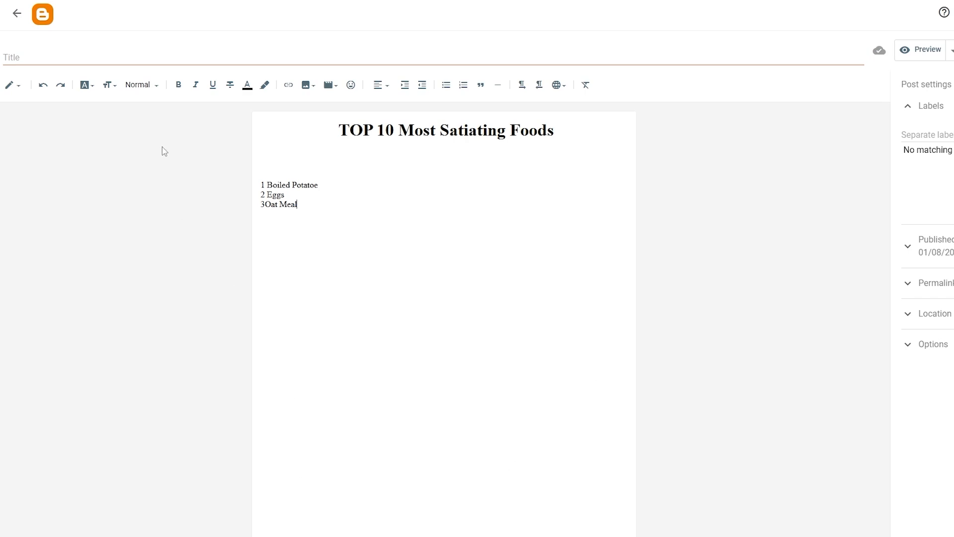
Step: Use the heading "TOP 10 Most Satiating Foods" as the post title and publish the post to the blog
left_click_drag(328, 130, 559, 130)
left_click(131, 56)
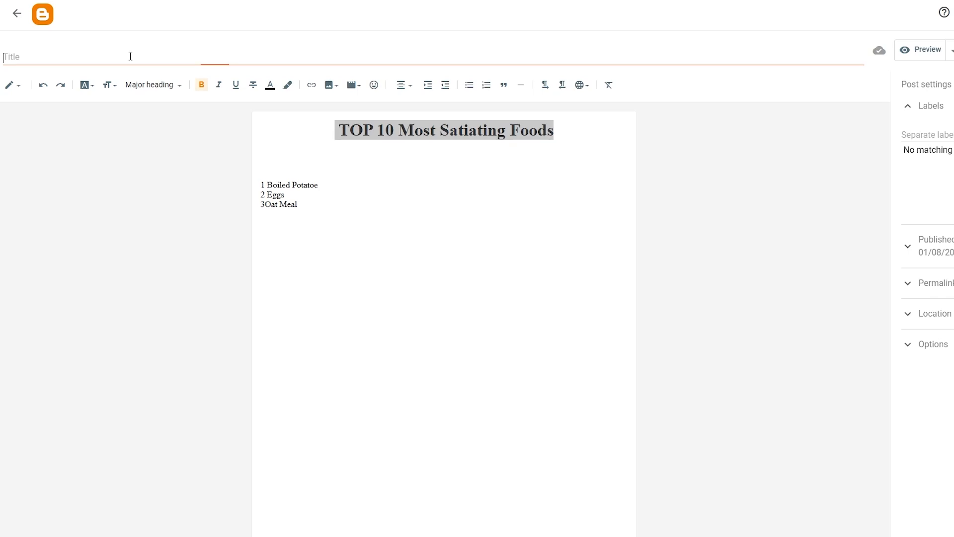
key("ctrl+v")
left_click(919, 55)
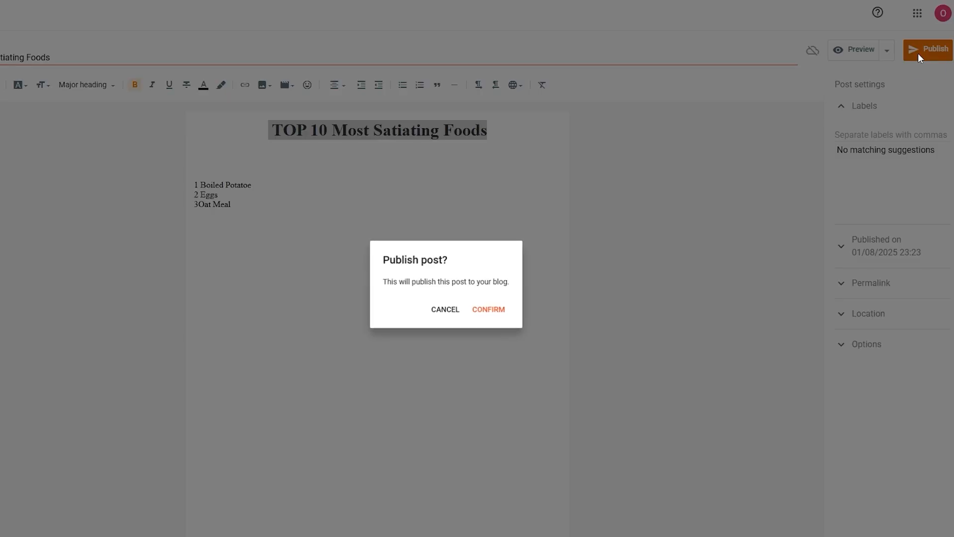
left_click(488, 309)
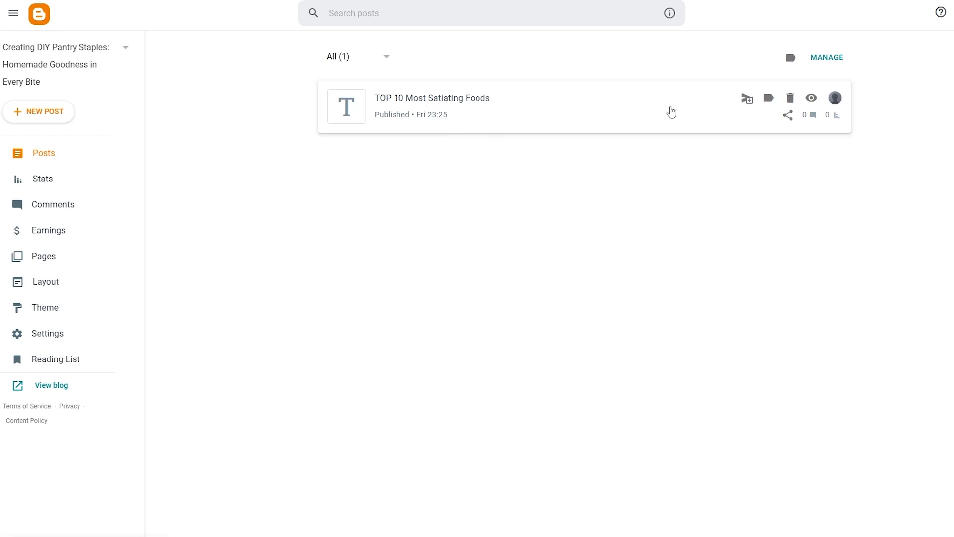
Step: View the published "TOP 10 Most Satiating Foods" post from the posts list to test its custom domain address
left_click(811, 98)
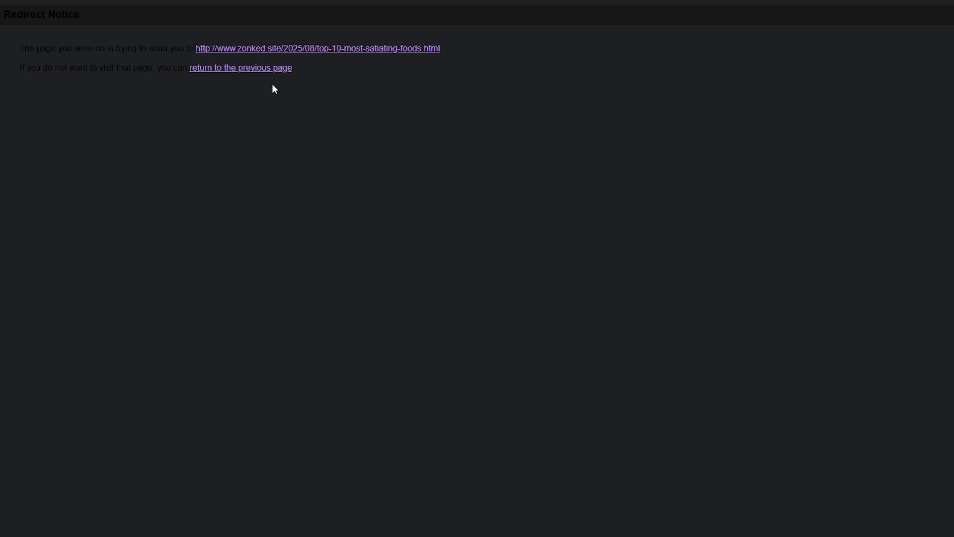
left_click(275, 1)
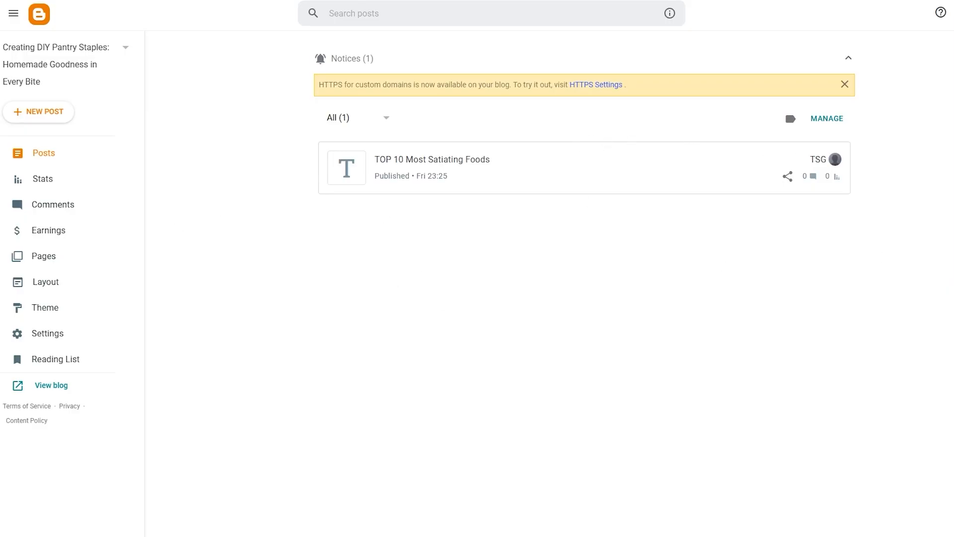
key("ctrl+Tab")
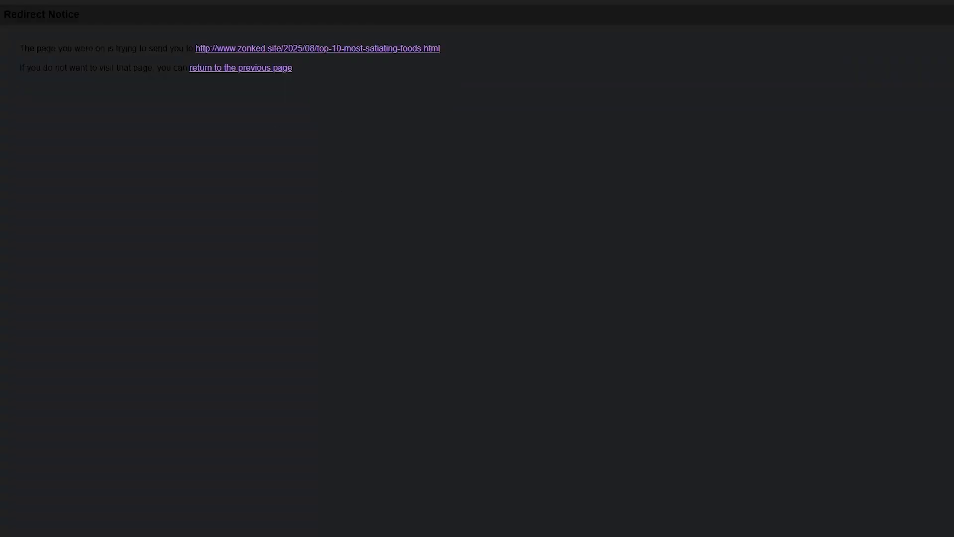
key("ctrl+shift+Tab")
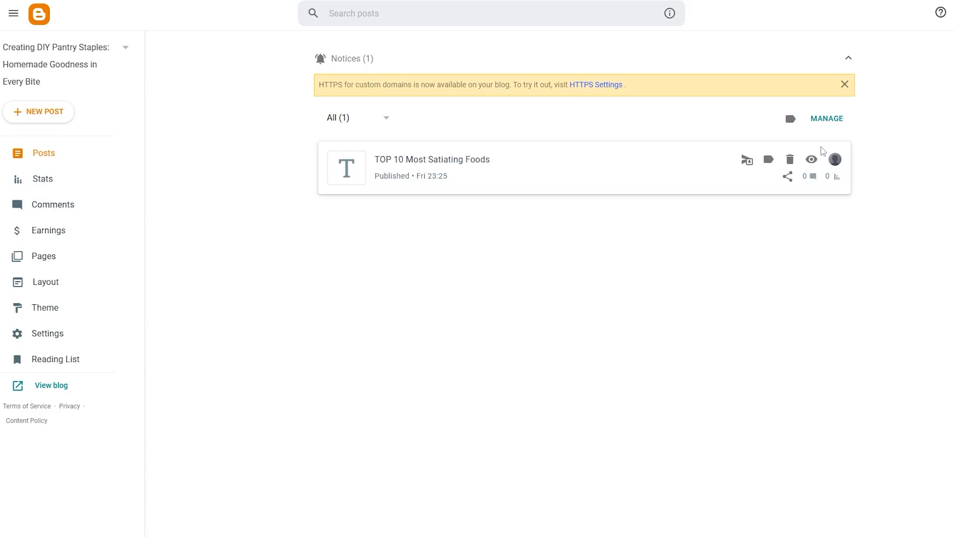
left_click(812, 160)
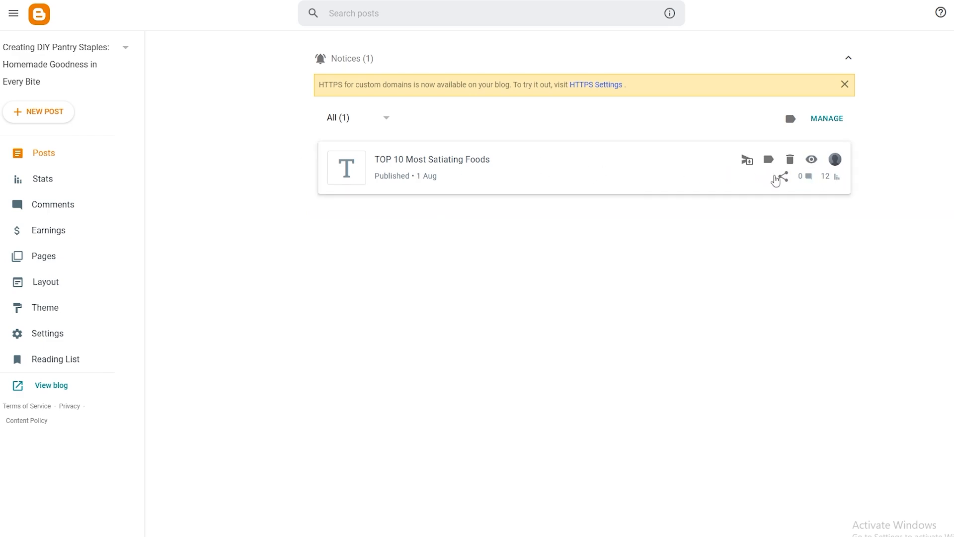
left_click(811, 160)
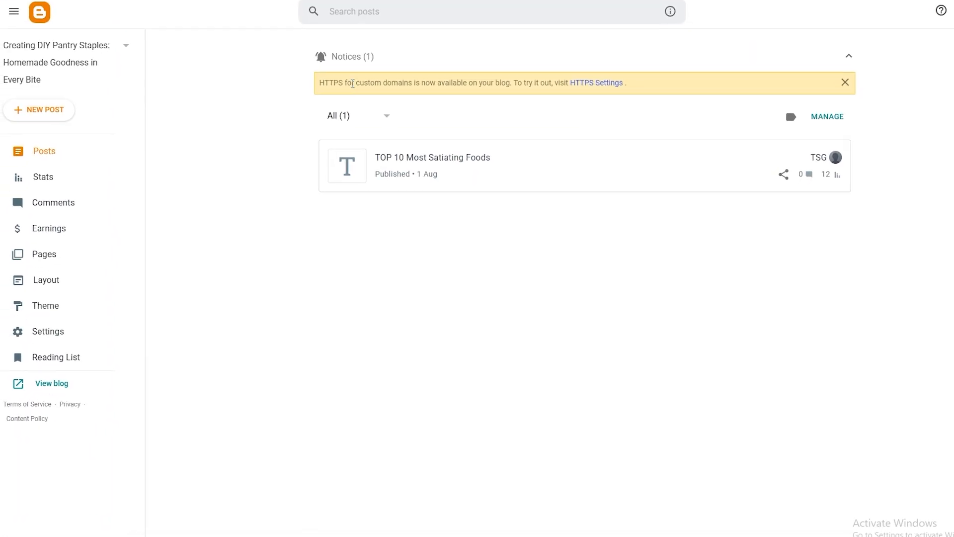
Step: Open the HTTPS settings from the custom domain notice and turn on HTTPS availability
left_click_drag(300, 107, 505, 82)
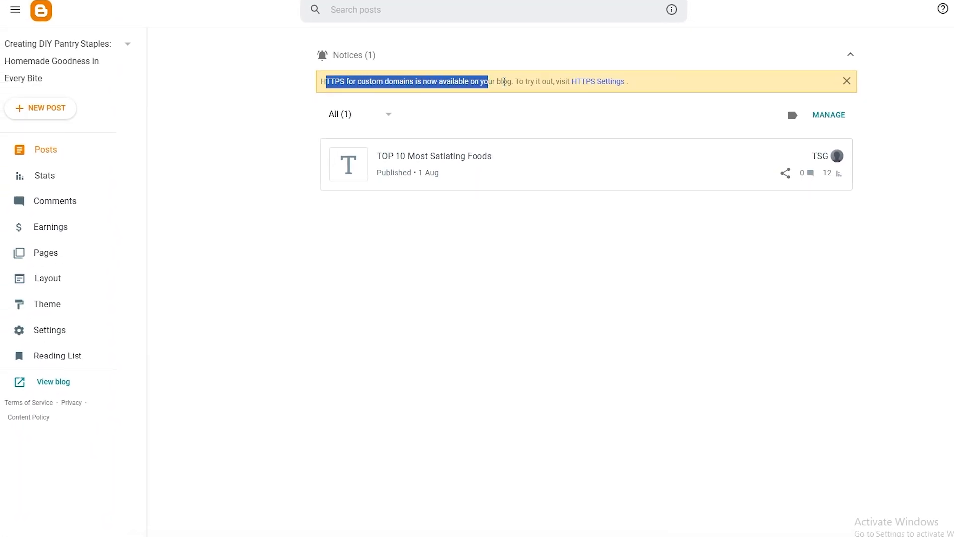
left_click(593, 84)
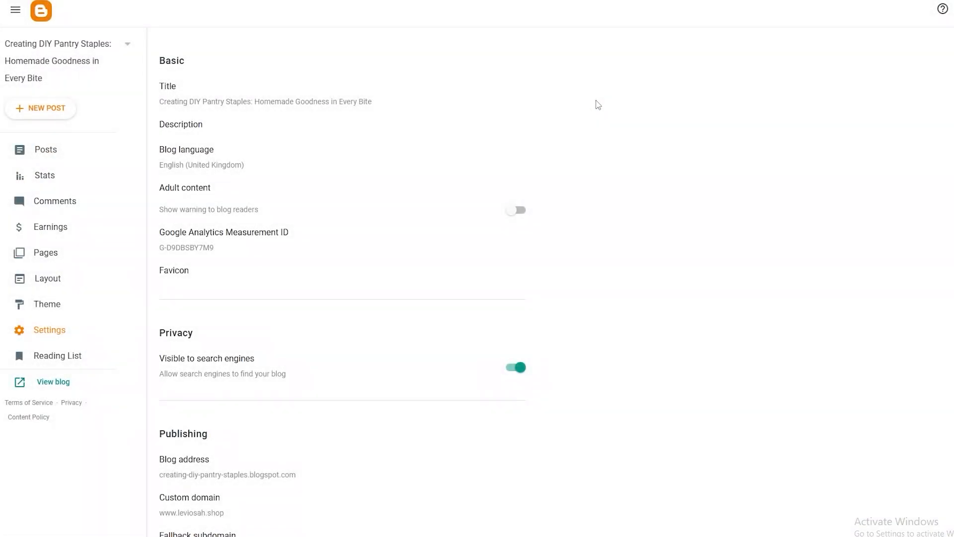
scroll(319, 298, "down", 3)
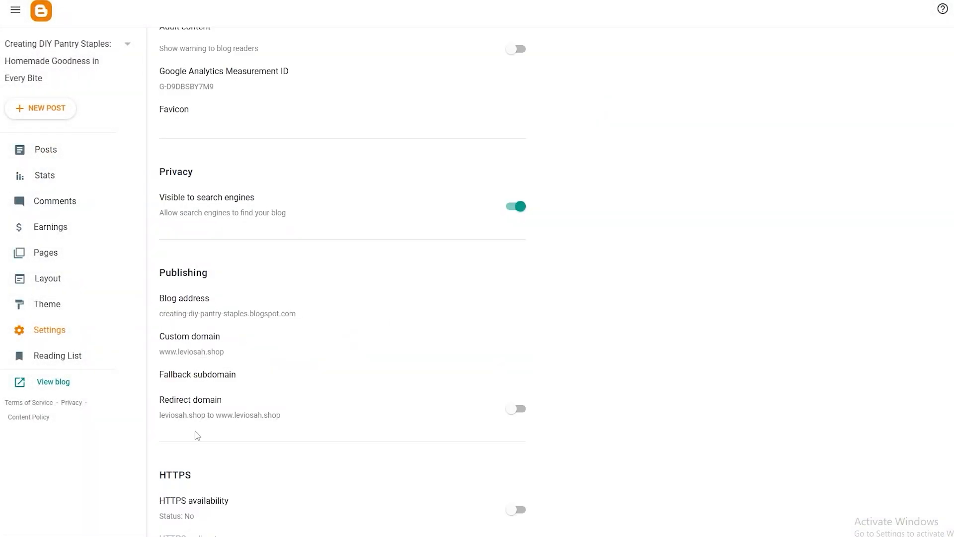
scroll(198, 435, "down", 3)
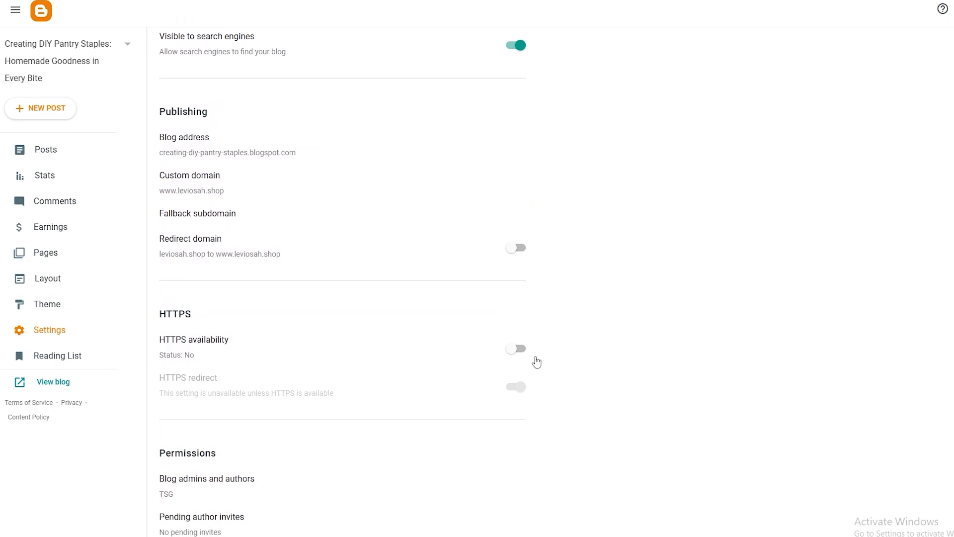
left_click(516, 358)
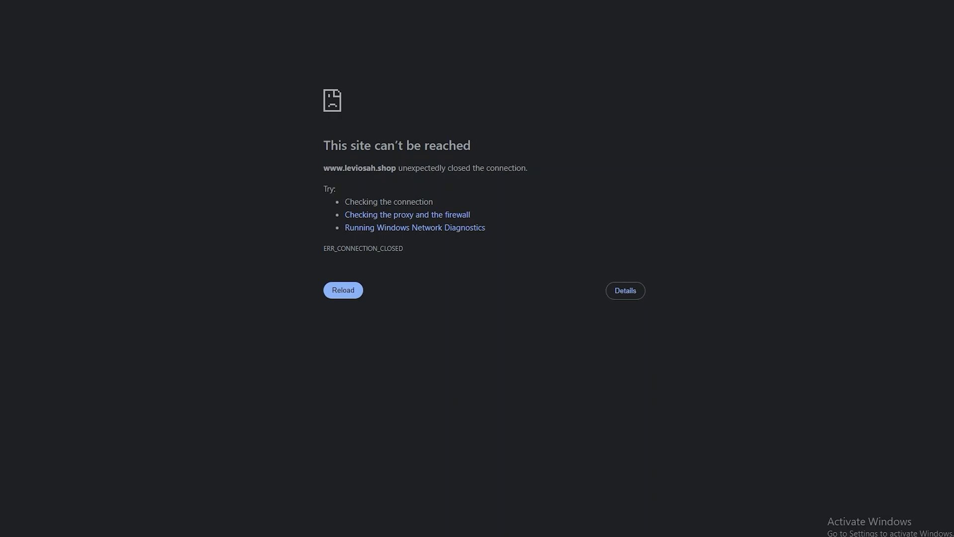
Step: Return to the blog settings and check the HTTPS and publishing options
left_click(50, 0)
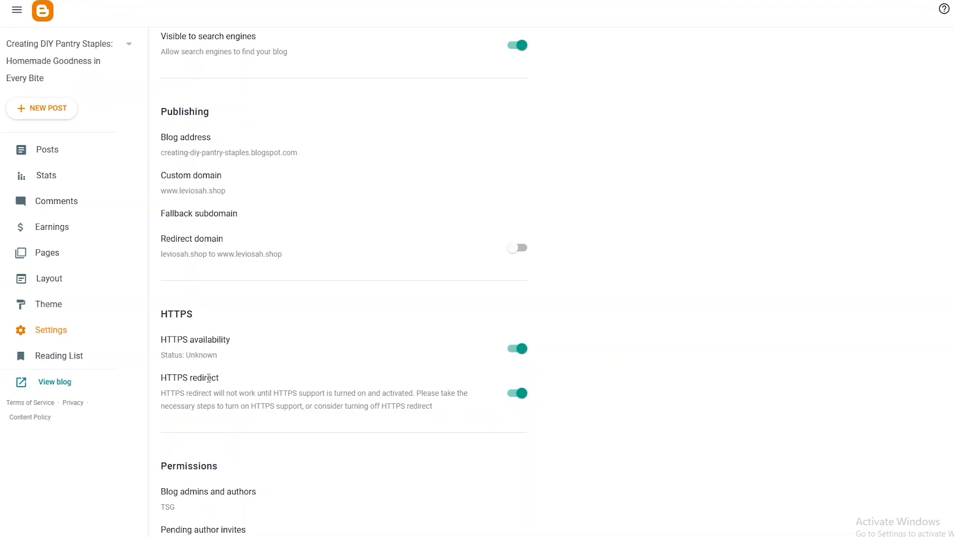
scroll(208, 378, "up", 6)
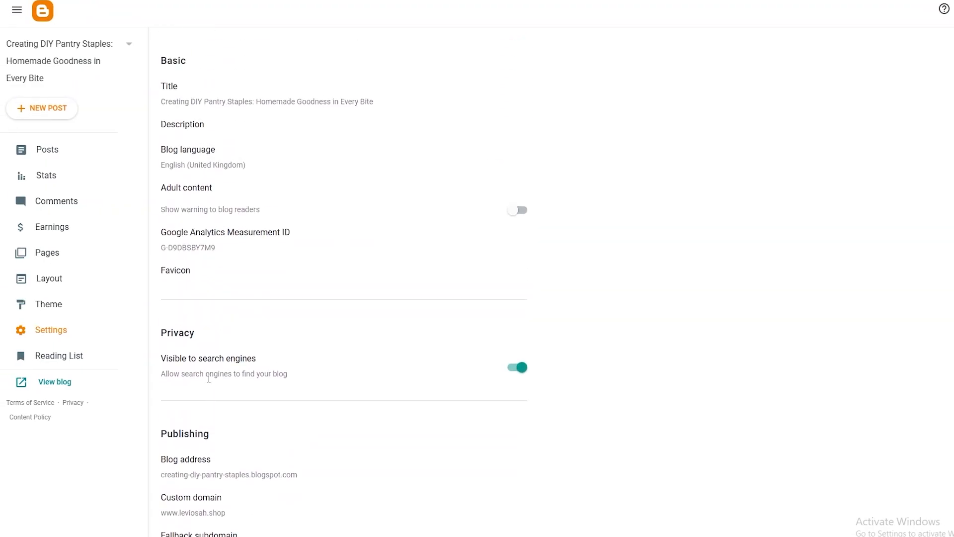
scroll(208, 379, "down", 3)
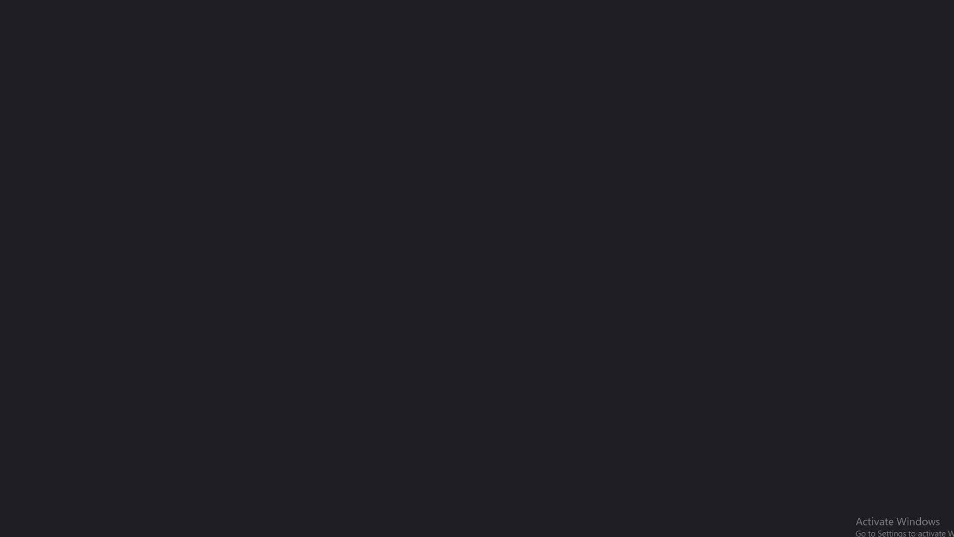
Step: Switch to Hostinger's DNS records for leviosah.shop and set the new record's type to CNAME
scroll(490, 432, "down", 2)
scroll(489, 433, "down", 2)
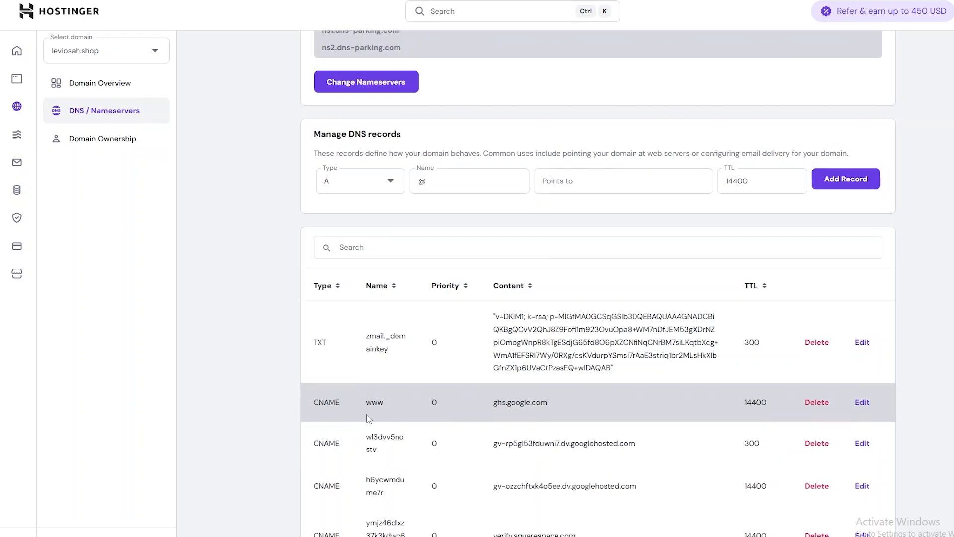
scroll(363, 161, "down", 1)
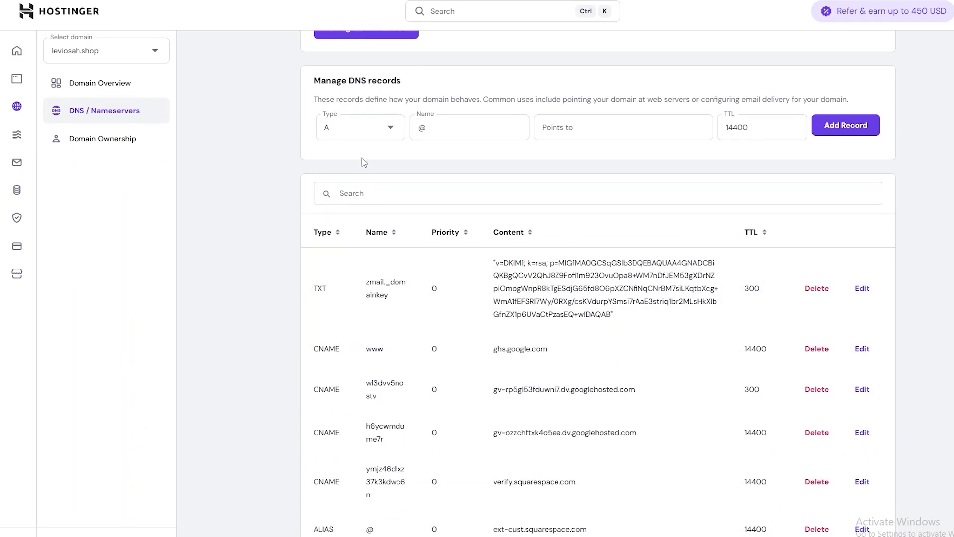
left_click(353, 132)
left_click(355, 230)
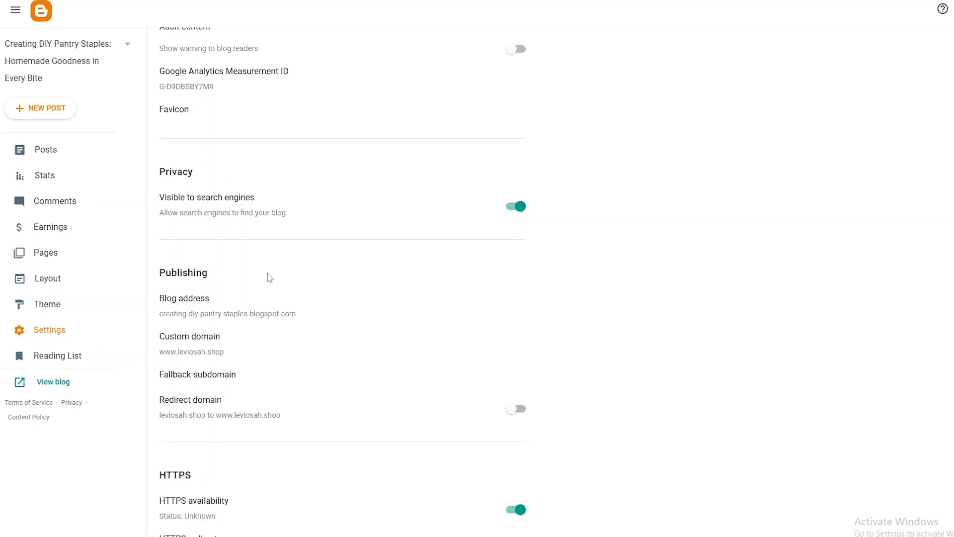
scroll(267, 273, "up", 3)
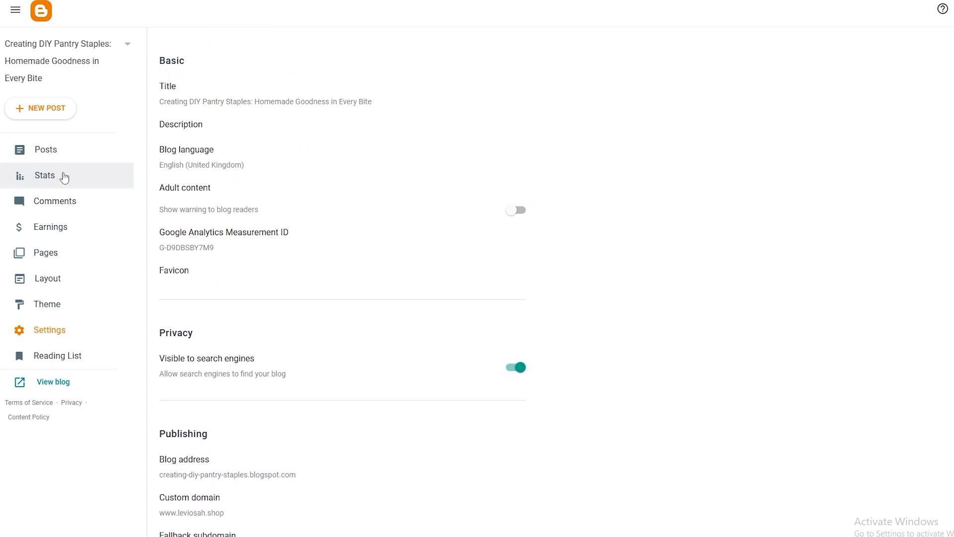
left_click(56, 155)
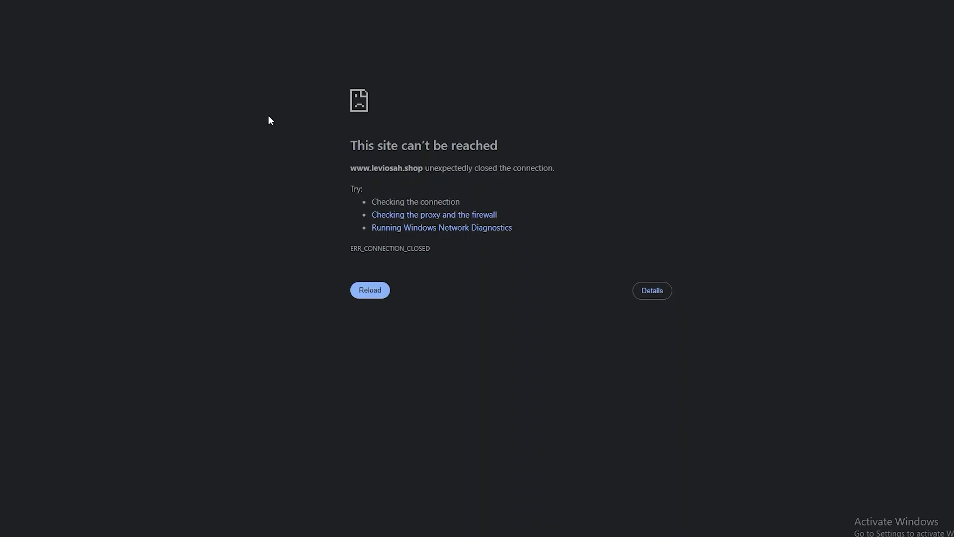
left_click(380, 295)
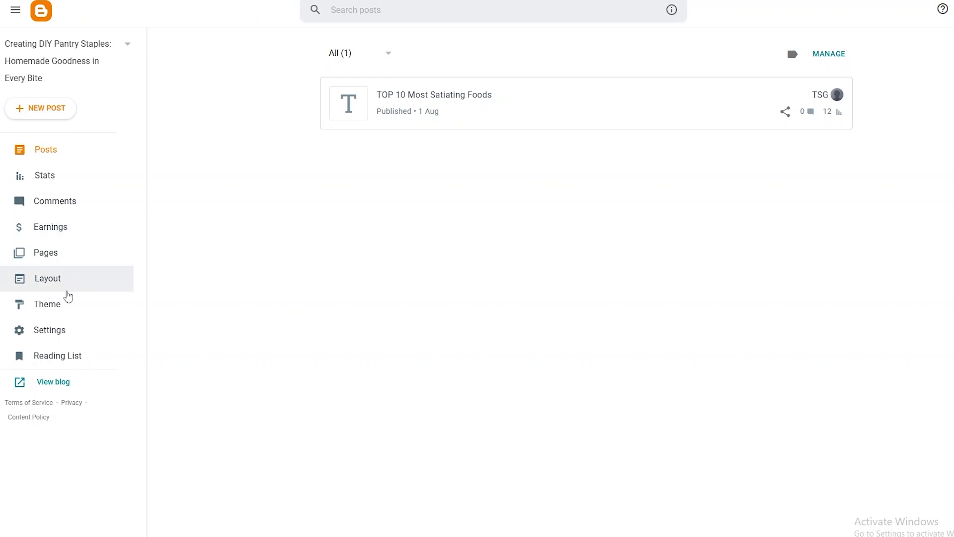
left_click(62, 283)
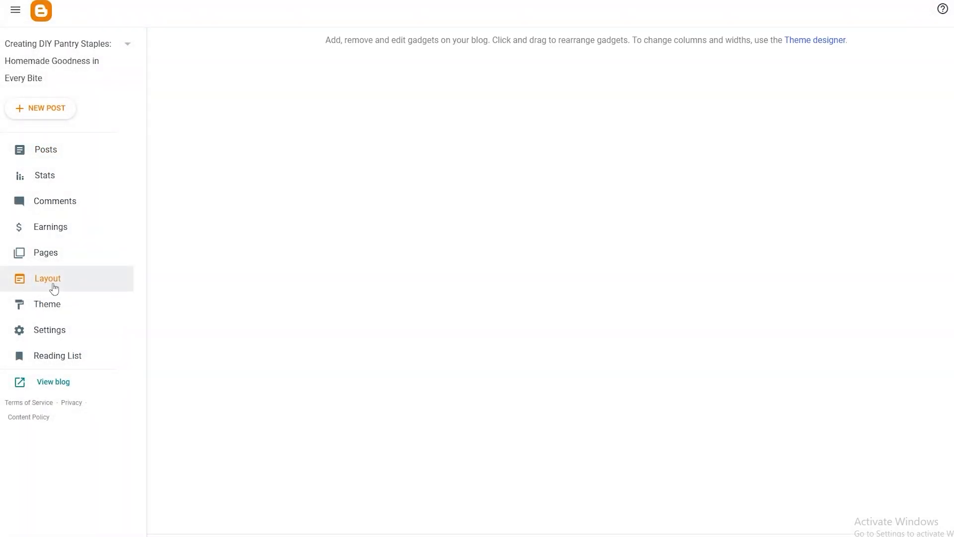
left_click(33, 159)
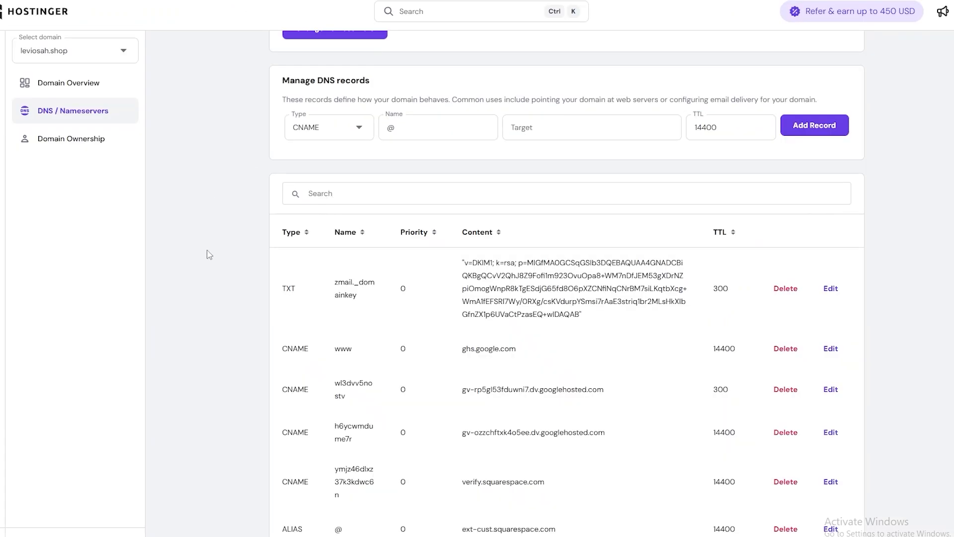
scroll(212, 277, "up", 5)
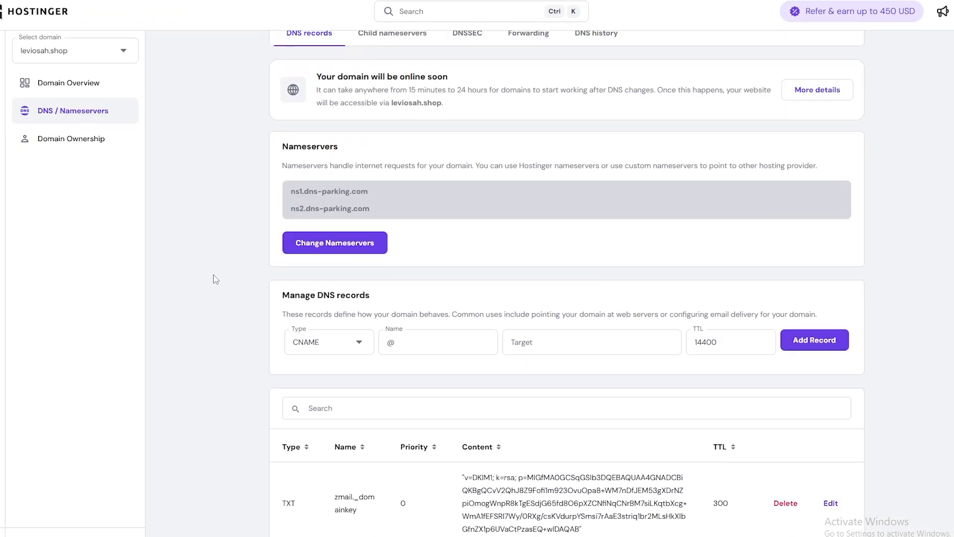
scroll(185, 260, "down", 3)
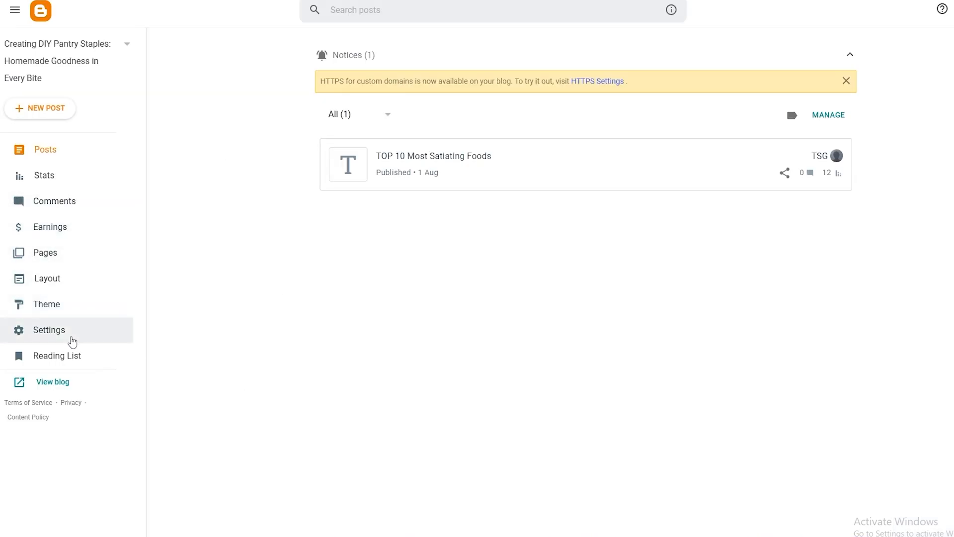
left_click(70, 337)
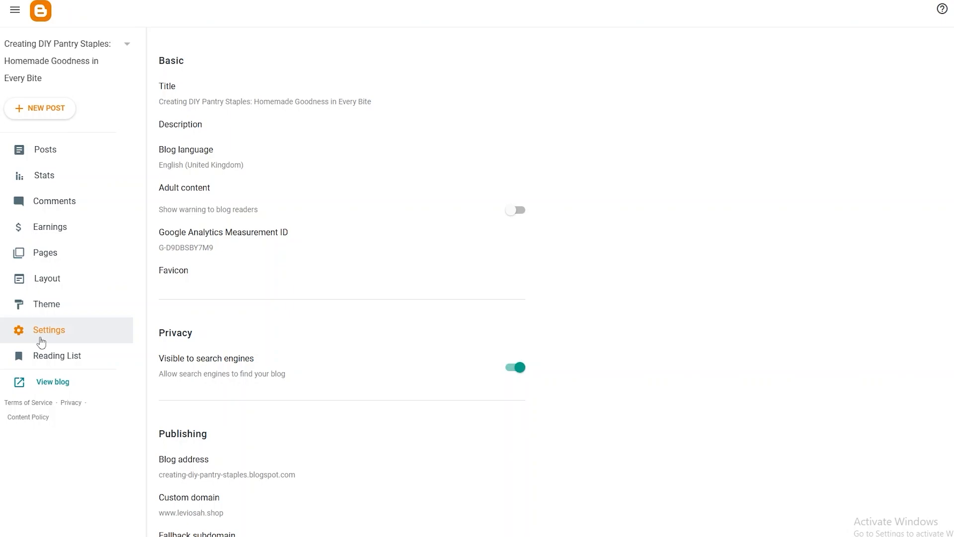
scroll(304, 347, "down", 3)
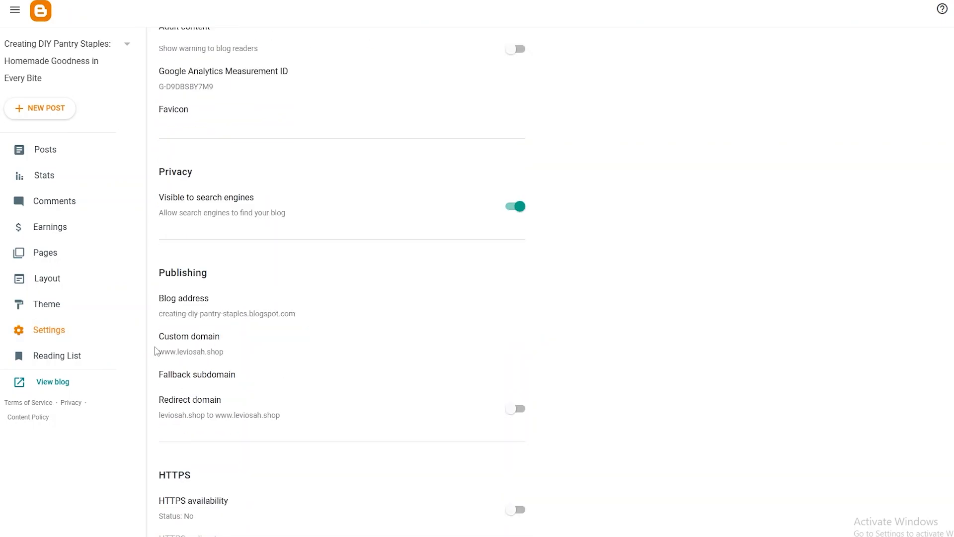
left_click(162, 345)
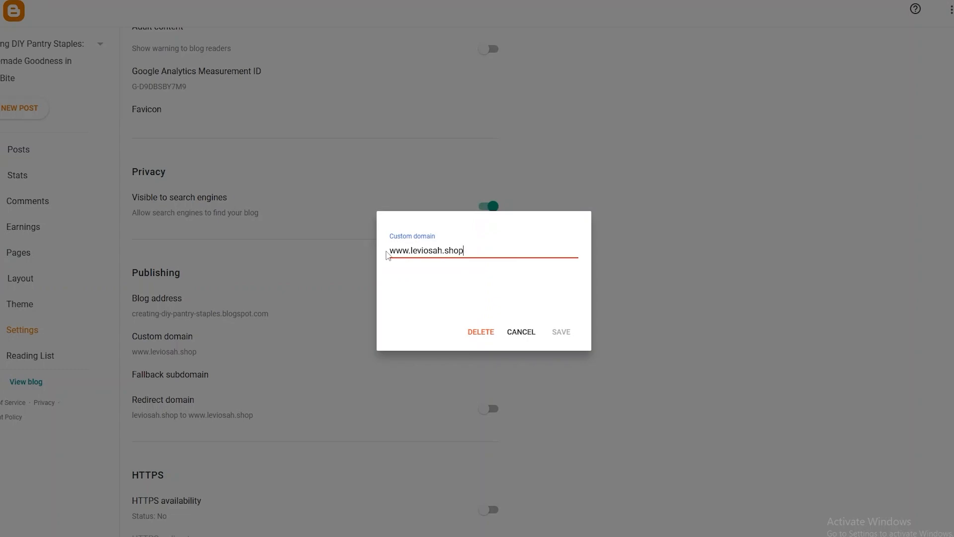
left_click(386, 251)
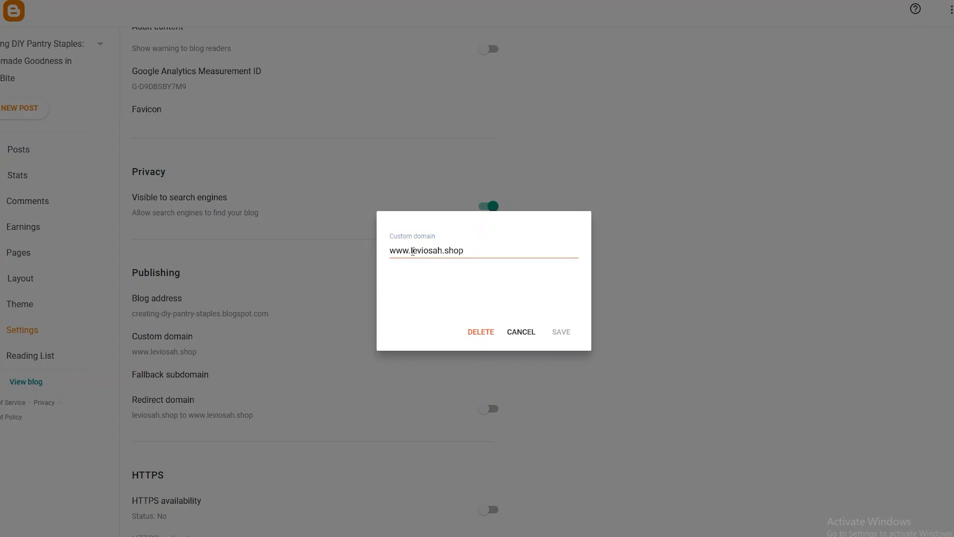
left_click_drag(413, 252, 435, 251)
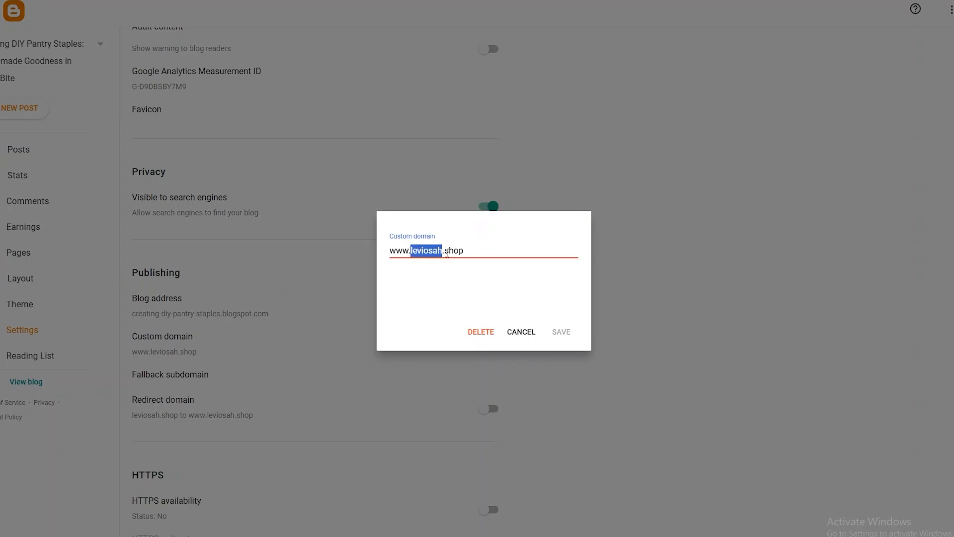
left_click(446, 252)
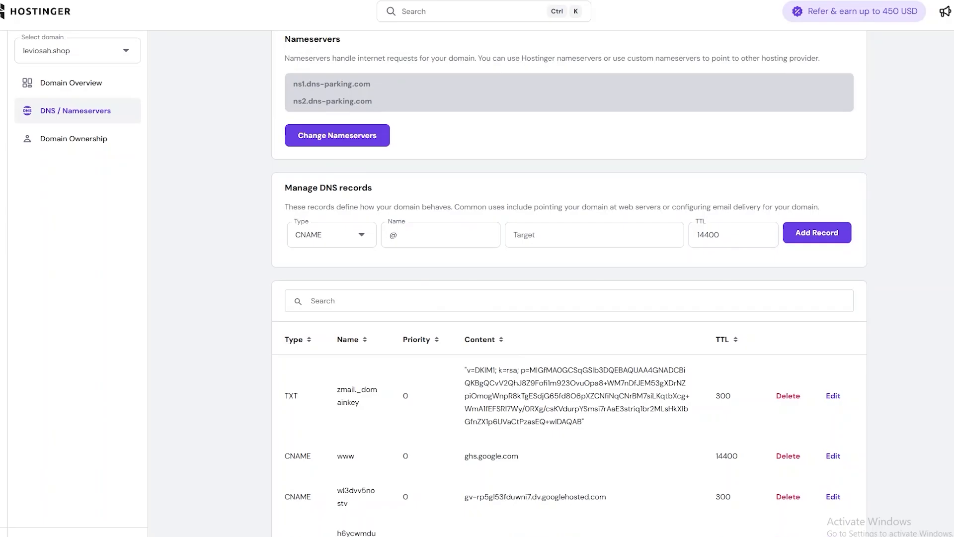
Step: Review the CNAME records for leviosah.shop in Hostinger, and close Blogger's Custom domain dialog without saving
scroll(342, 297, "down", 2)
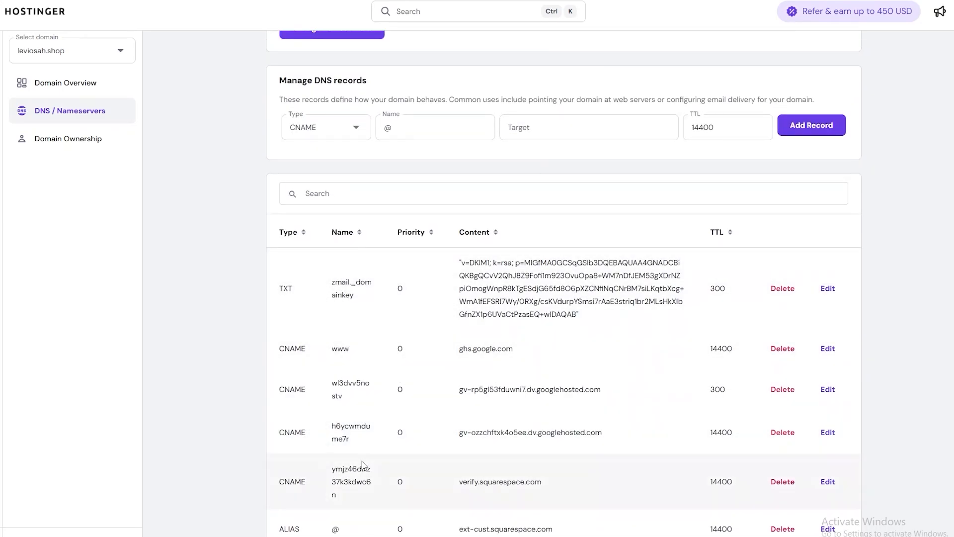
scroll(320, 298, "down", 3)
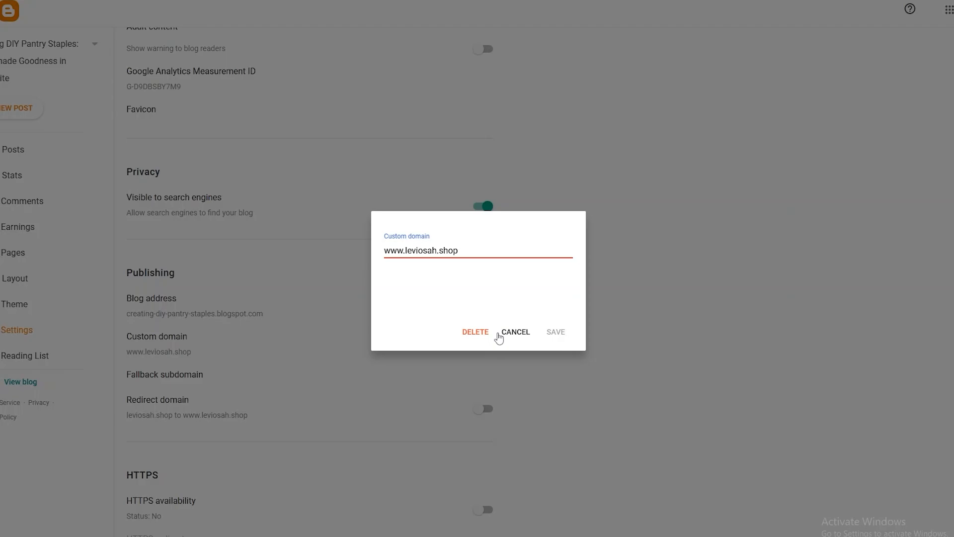
left_click(516, 332)
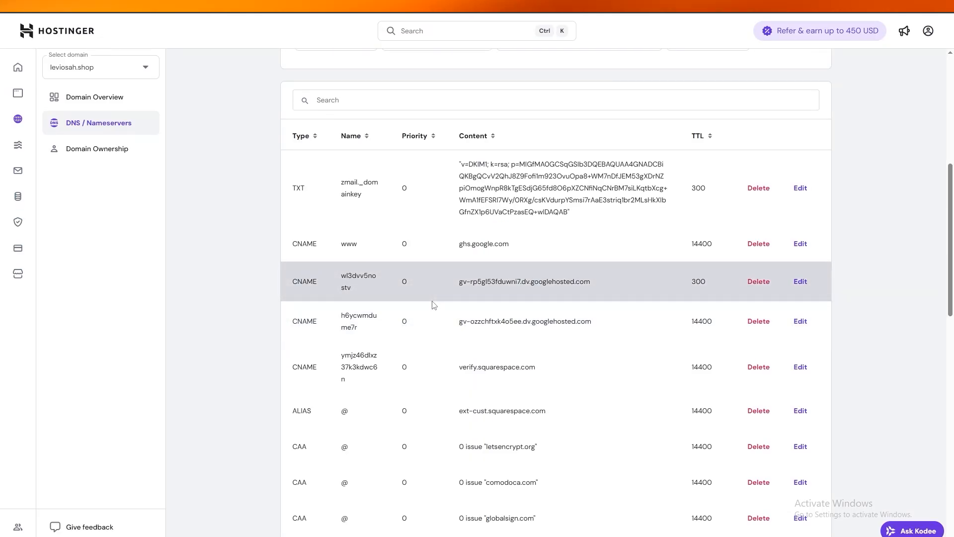
scroll(527, 221, "up", 3)
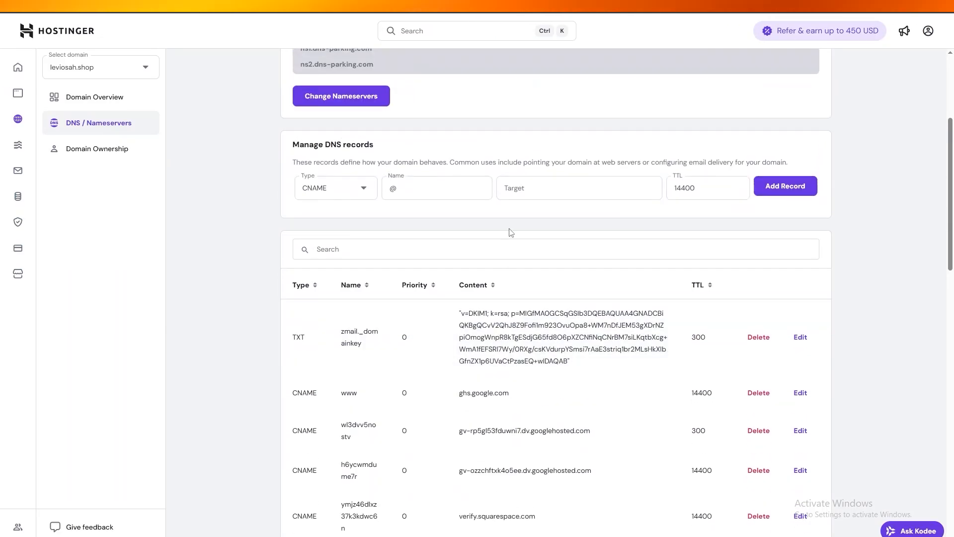